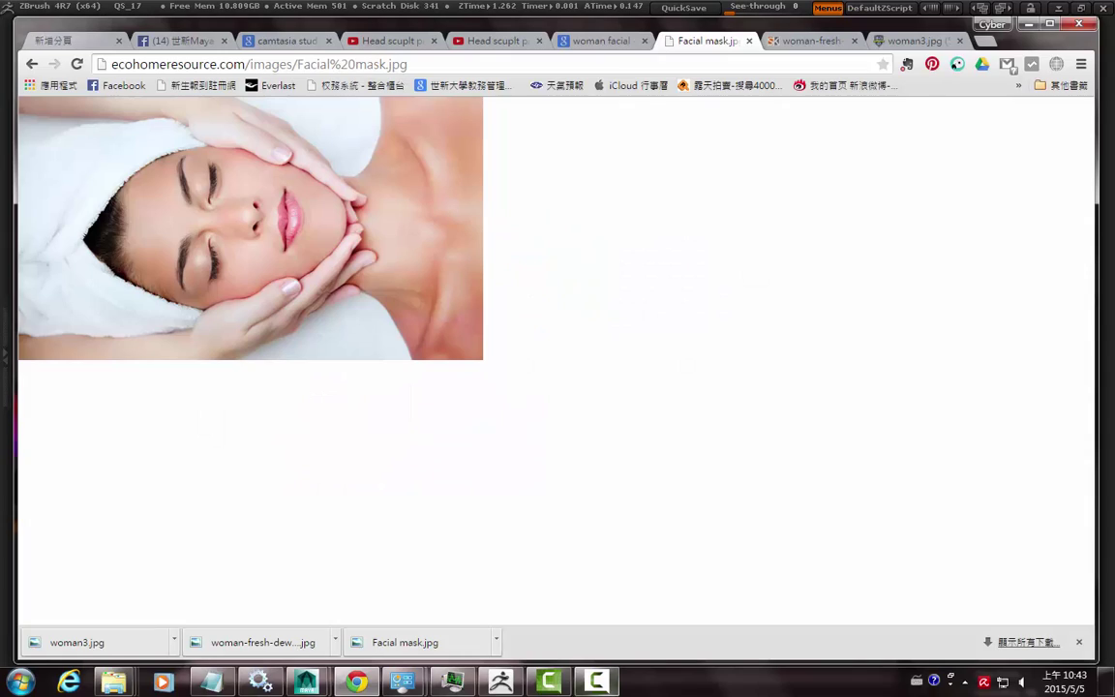
Switch from the browser to ZBrush with the head model and minimize the screen recorder window.
click(597, 678)
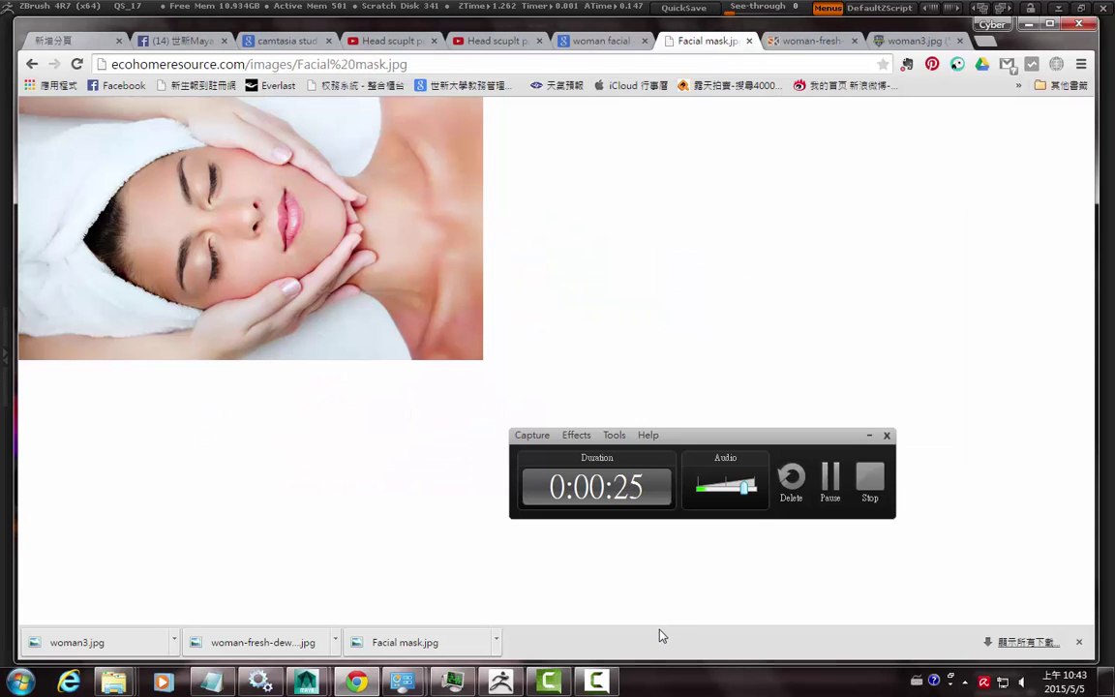
click(507, 677)
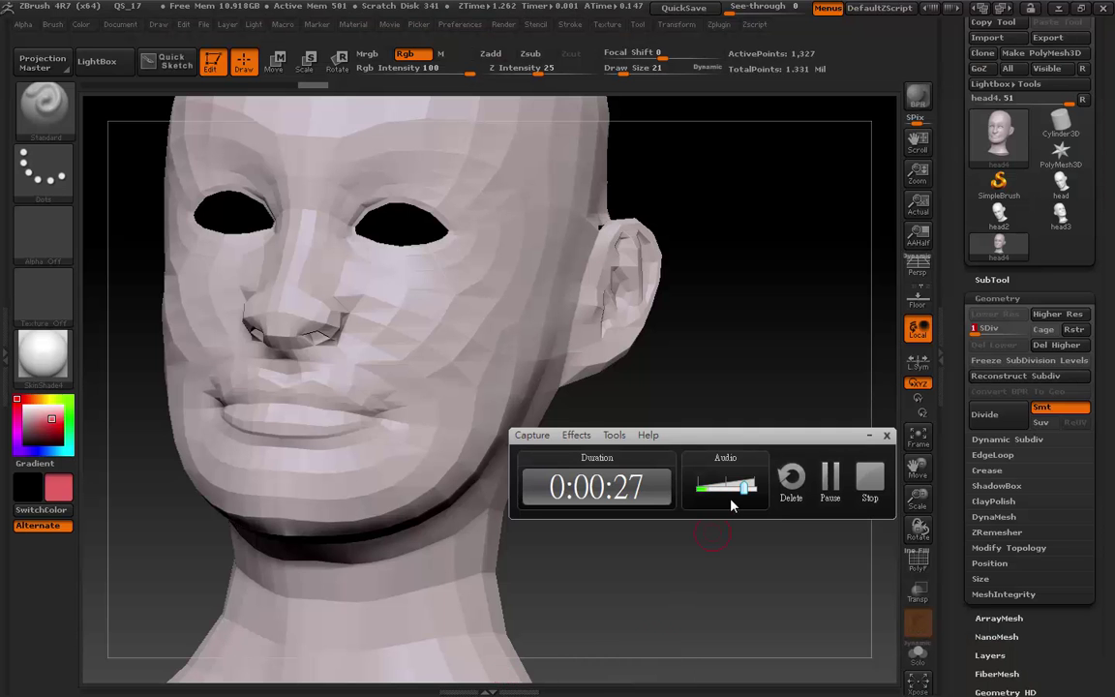
click(869, 436)
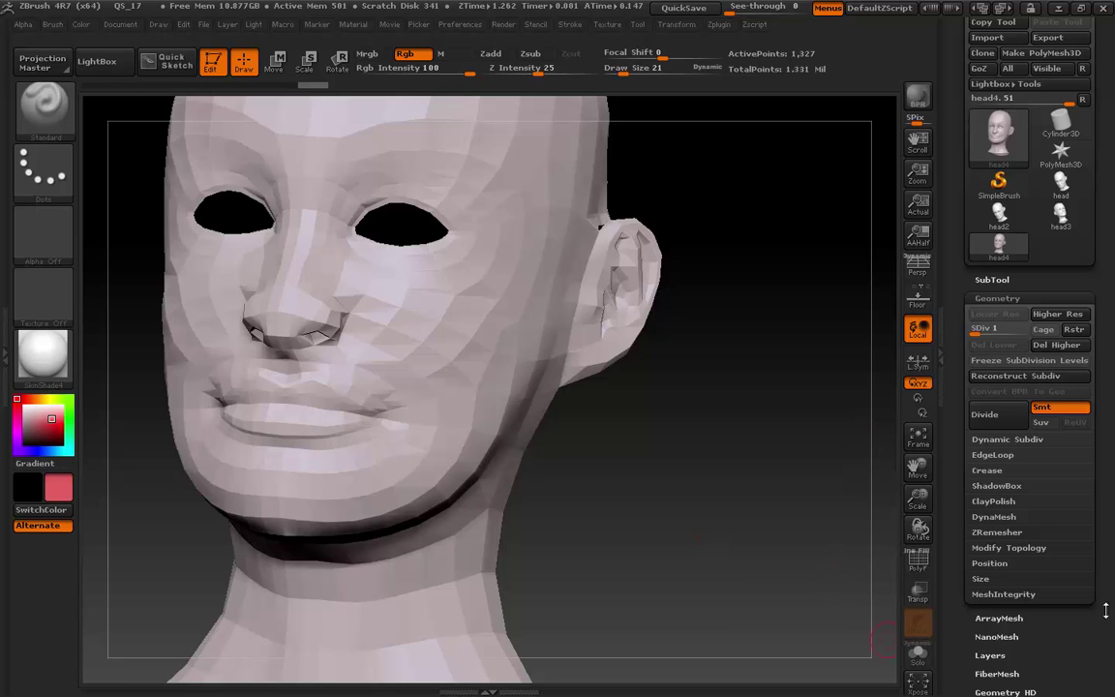
Morph the head mesh to its flat UV layout, frame it and show the polyframe wireframe.
drag(1106, 610, 1089, 501)
drag(1035, 456, 1021, 428)
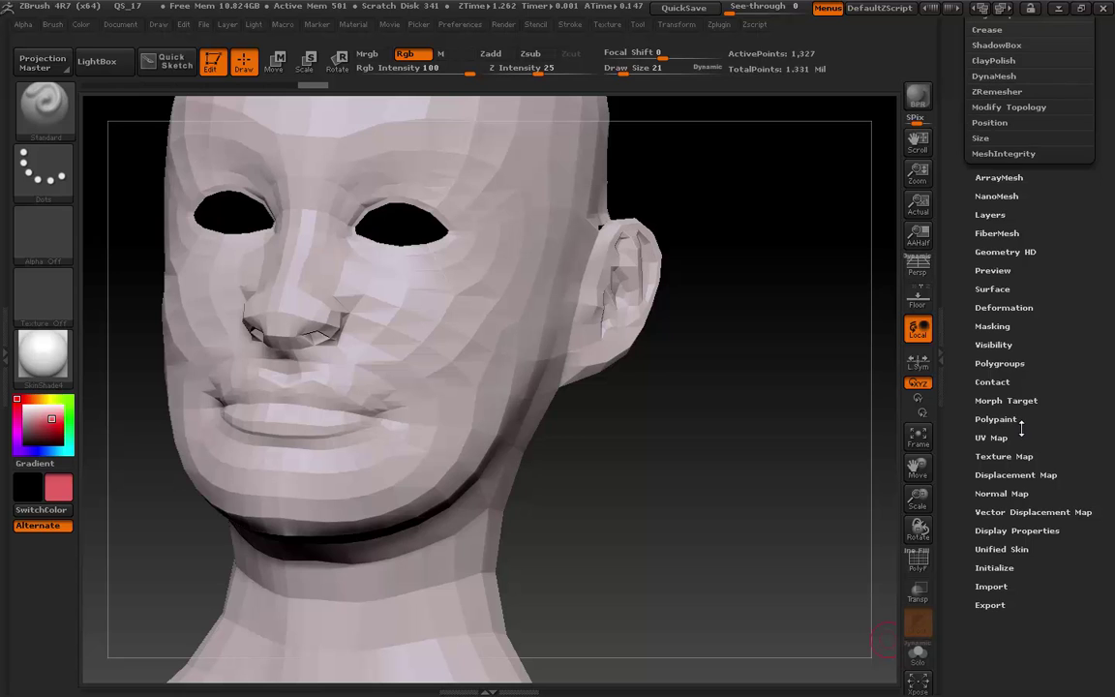
click(1021, 435)
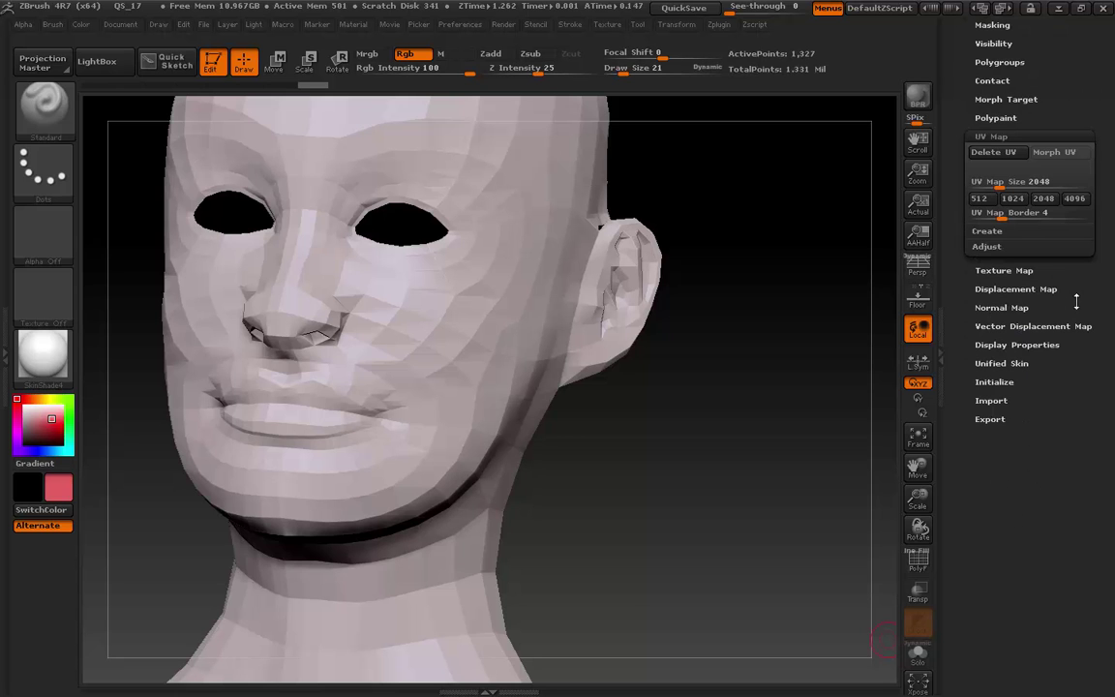
click(1055, 152)
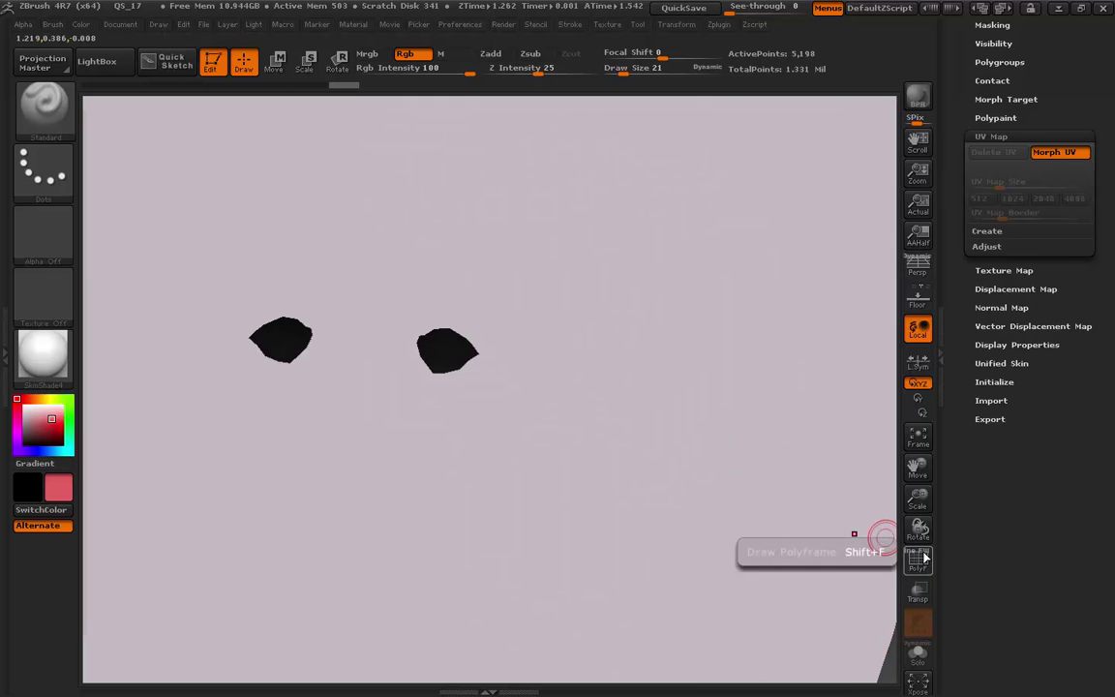
key(f)
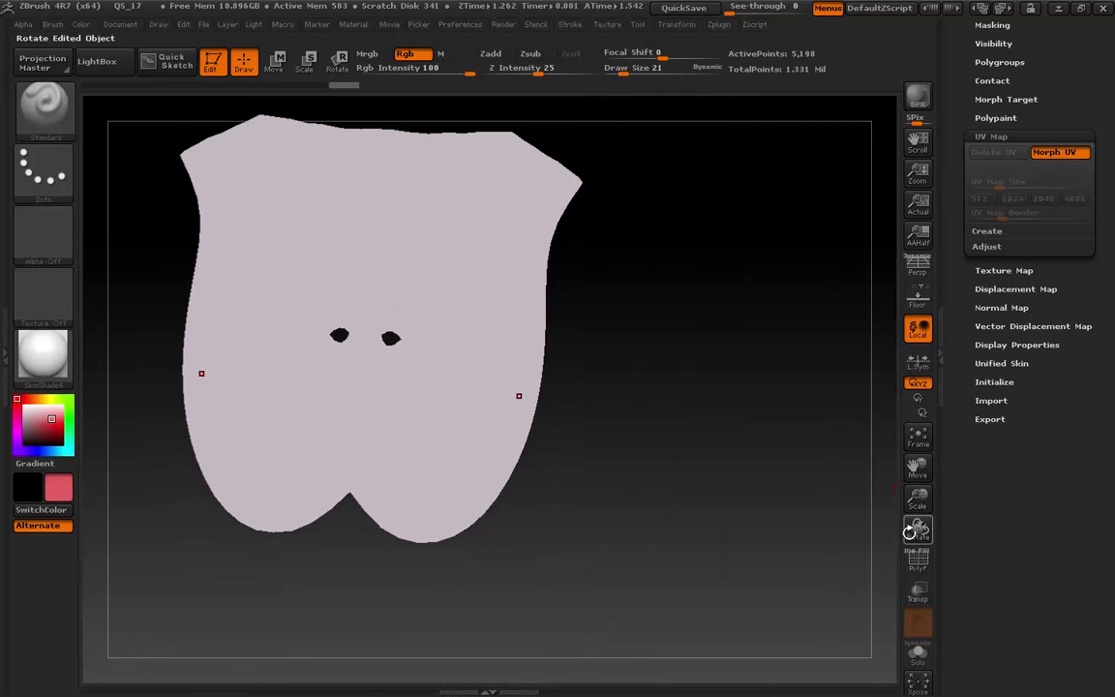
click(915, 561)
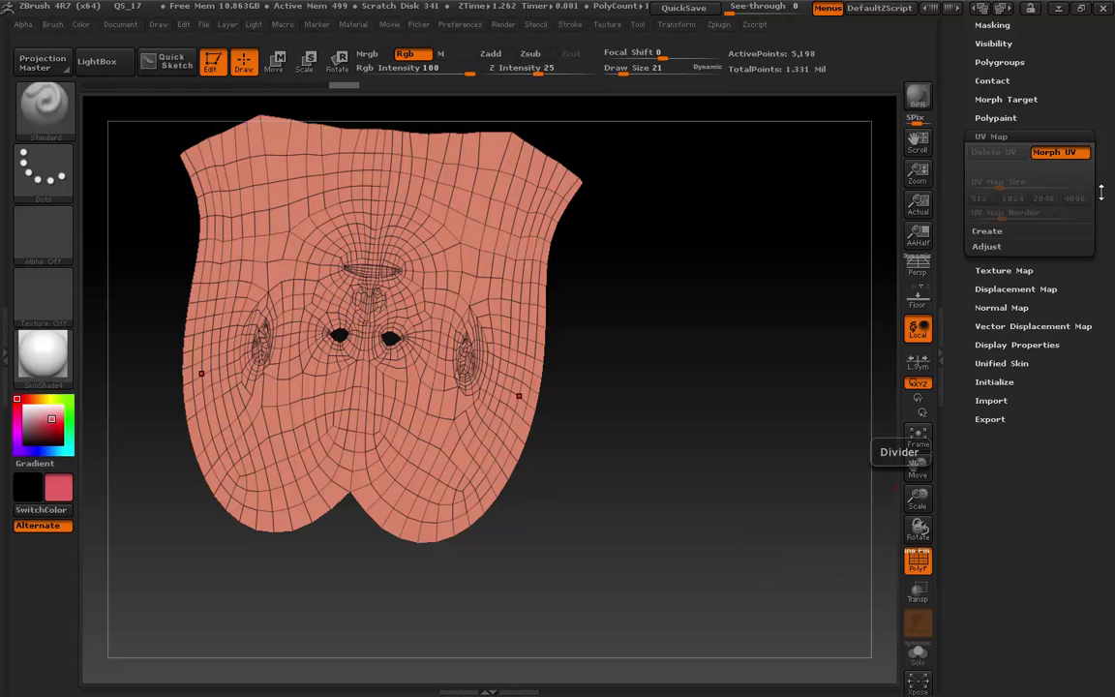
Toggle the UV morph to compare both shapes, return to the 3D head and hide the polyframe.
click(1065, 153)
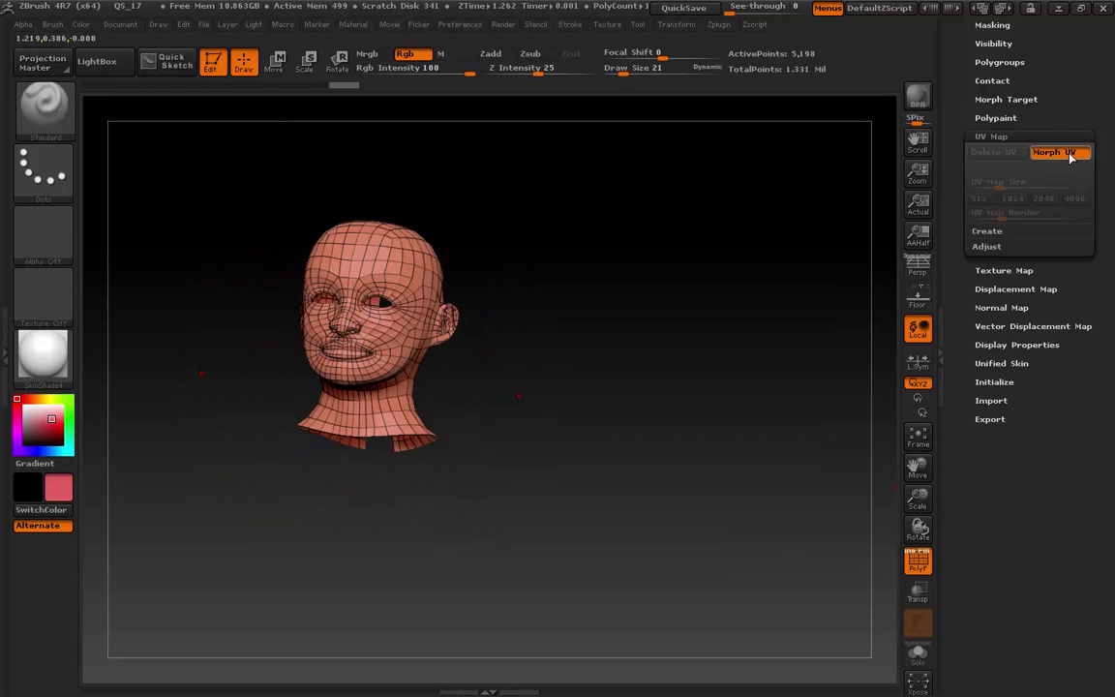
click(1069, 153)
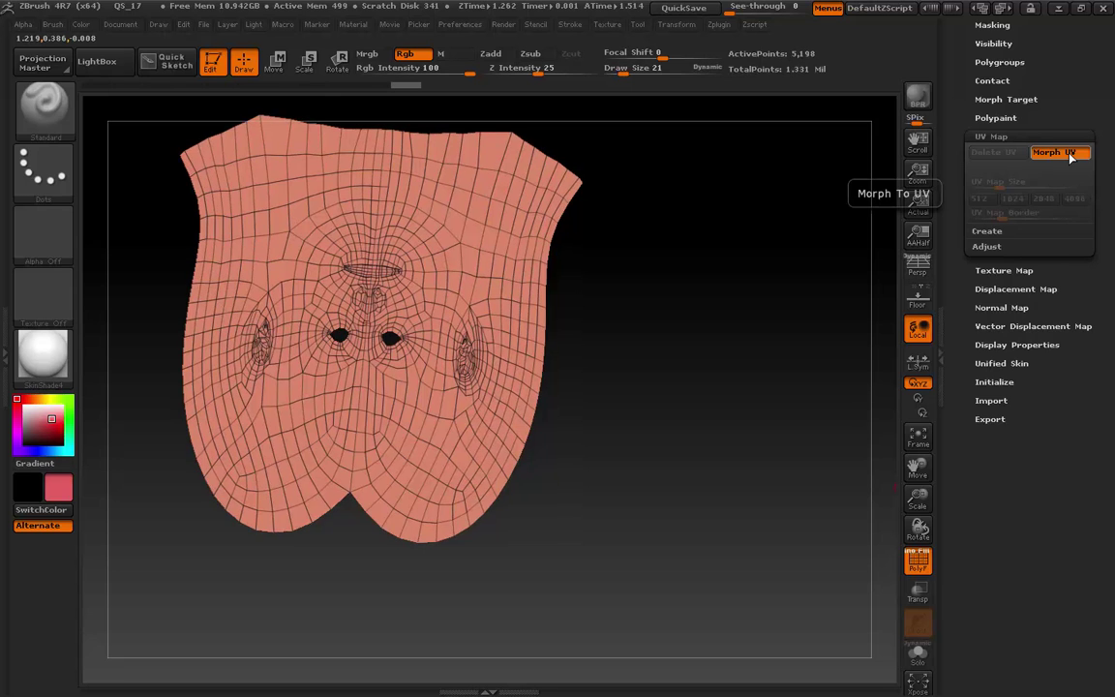
click(1069, 153)
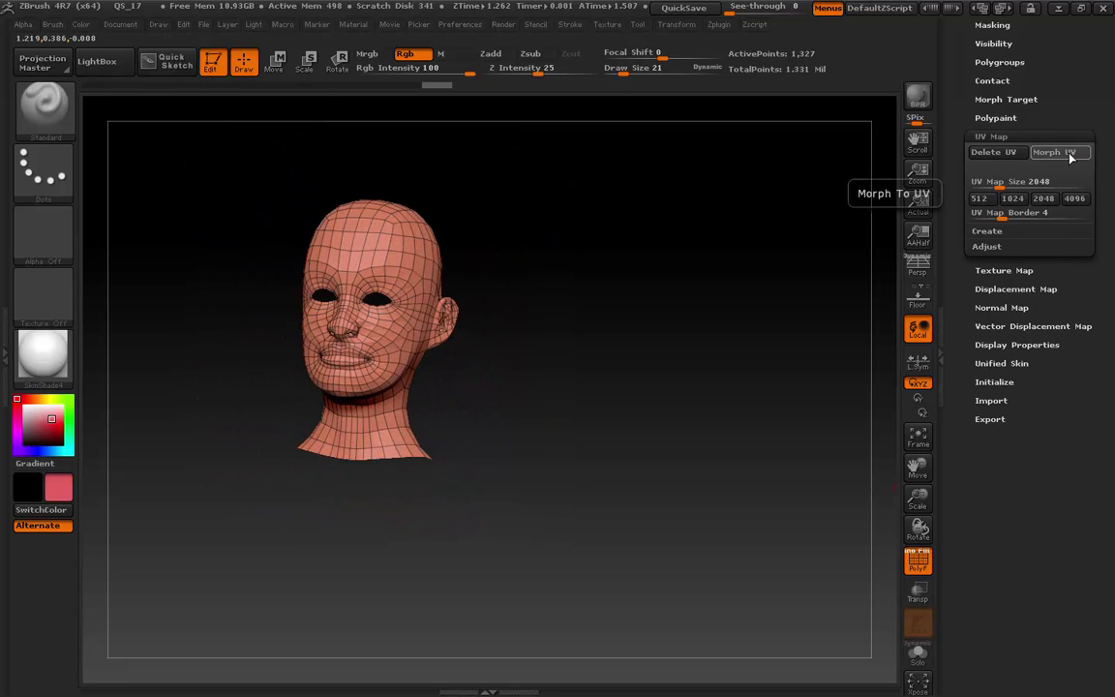
click(918, 560)
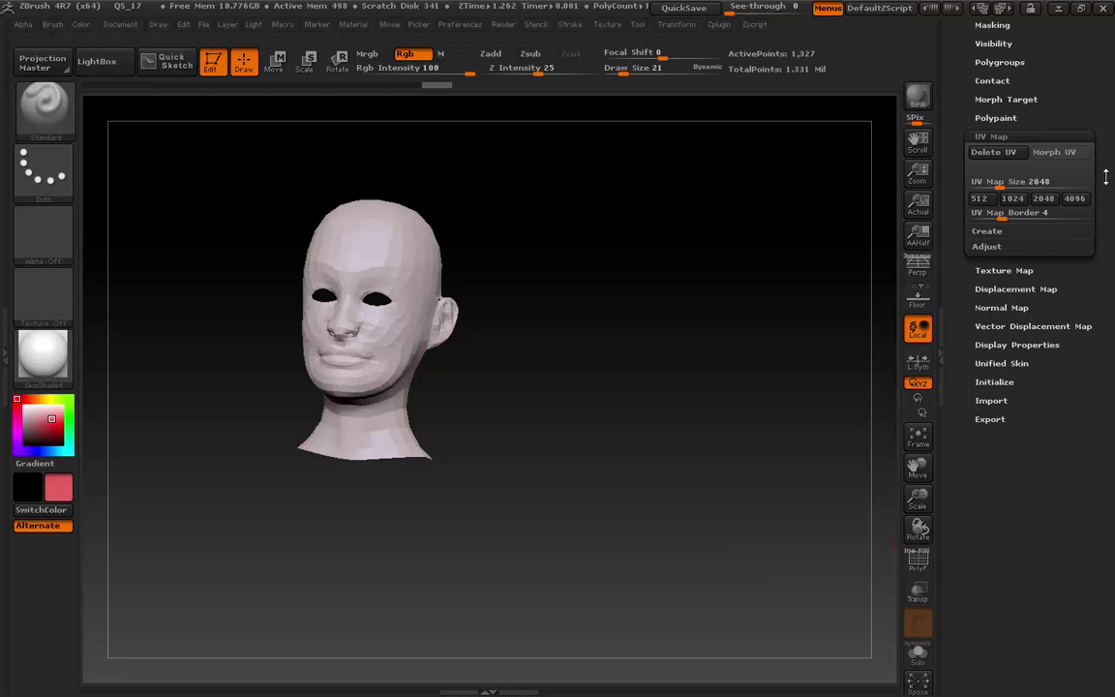
Raise the head's geometry to subdivision level 6 and inspect the smoothed model from several angles.
drag(1106, 176, 1095, 397)
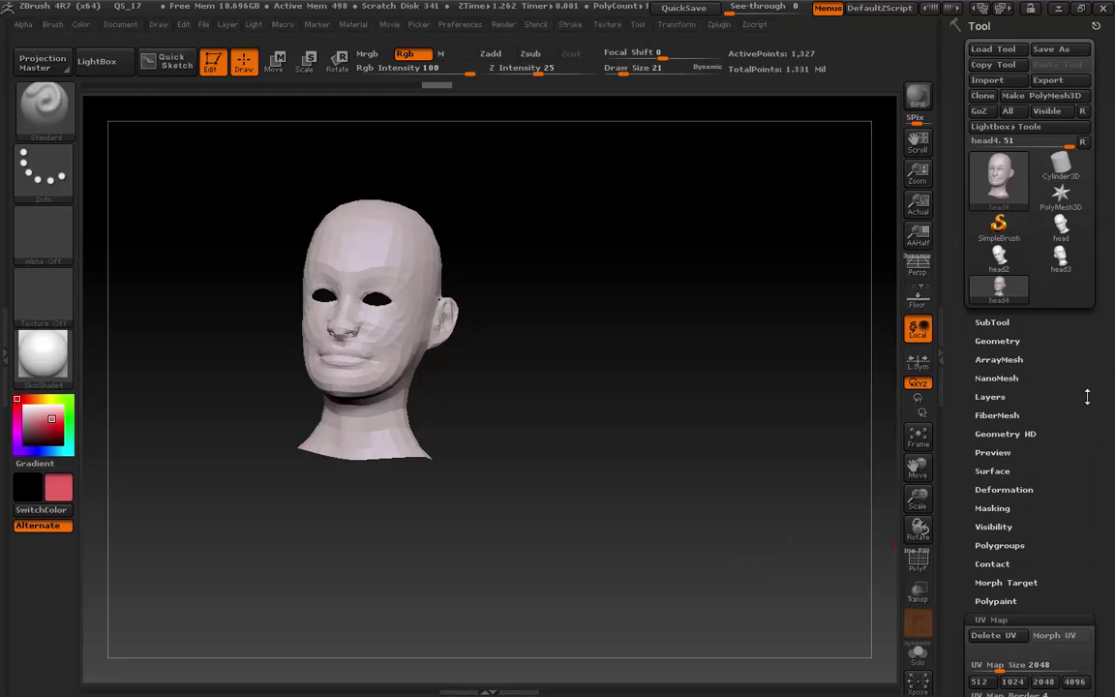
click(1017, 340)
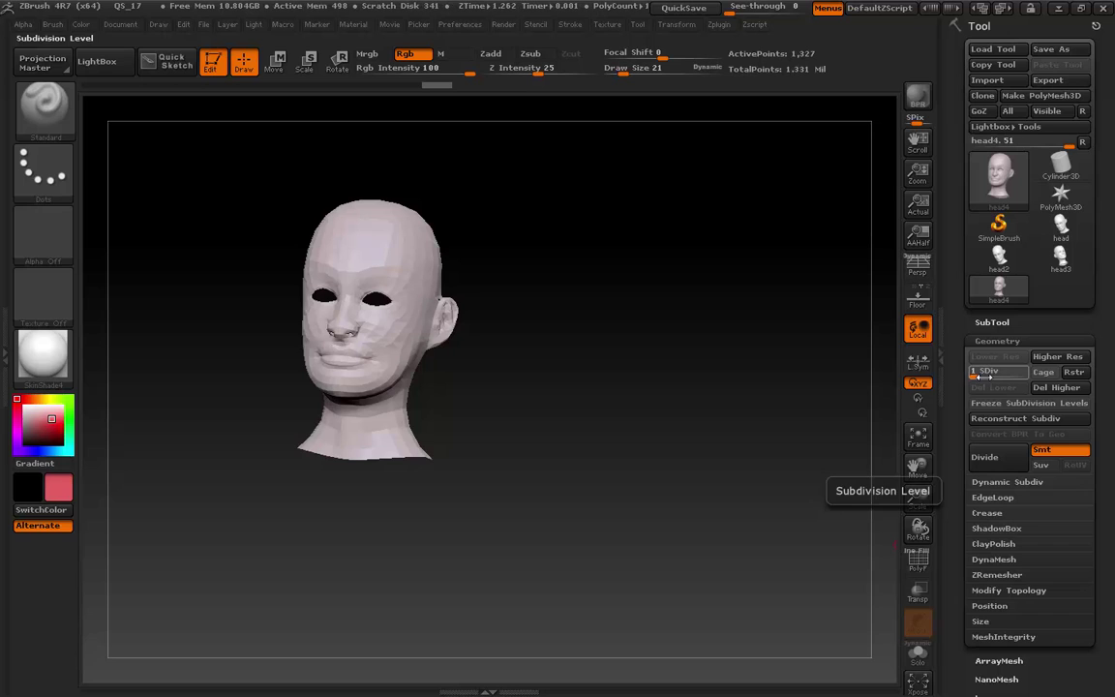
click(1023, 376)
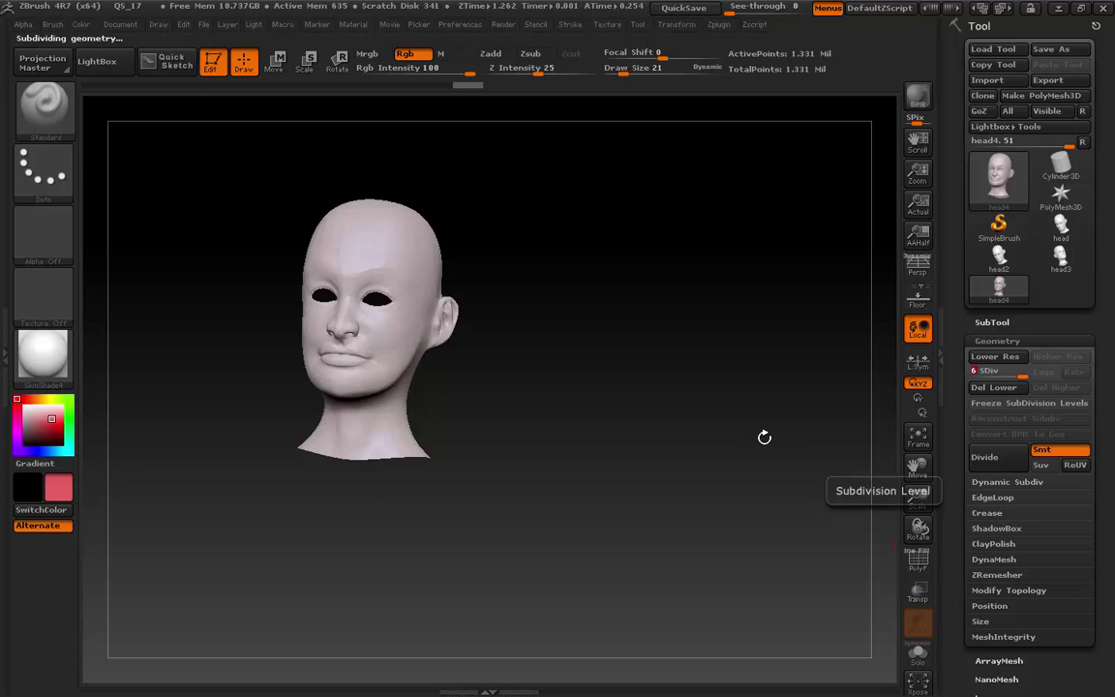
drag(587, 471, 525, 394)
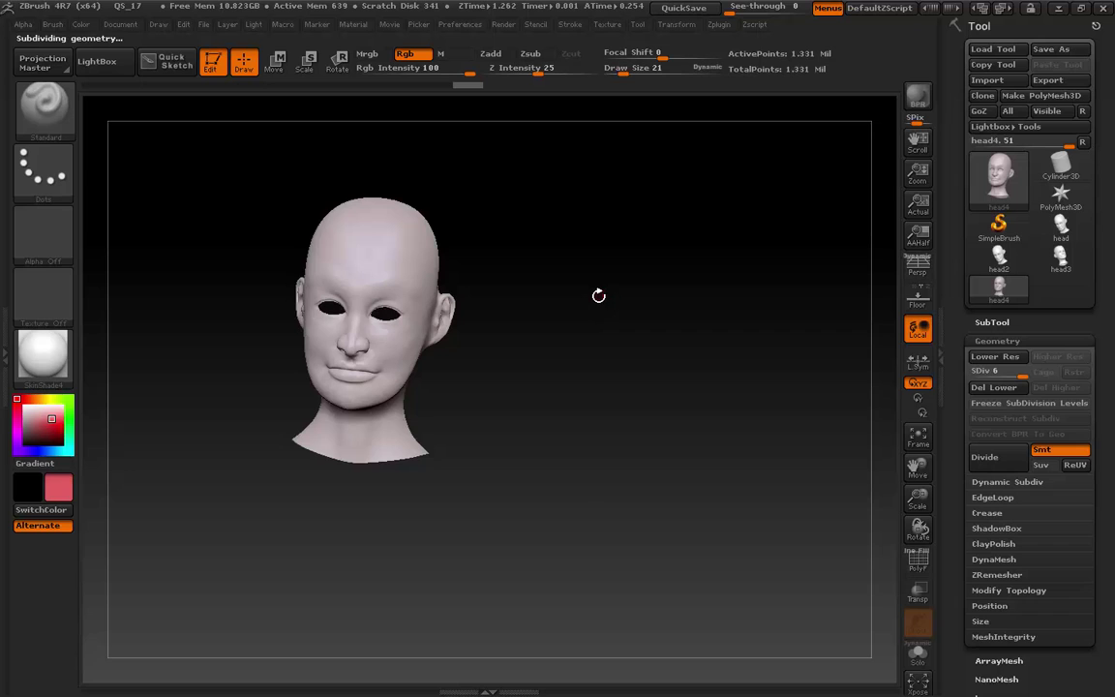
drag(718, 394, 751, 457)
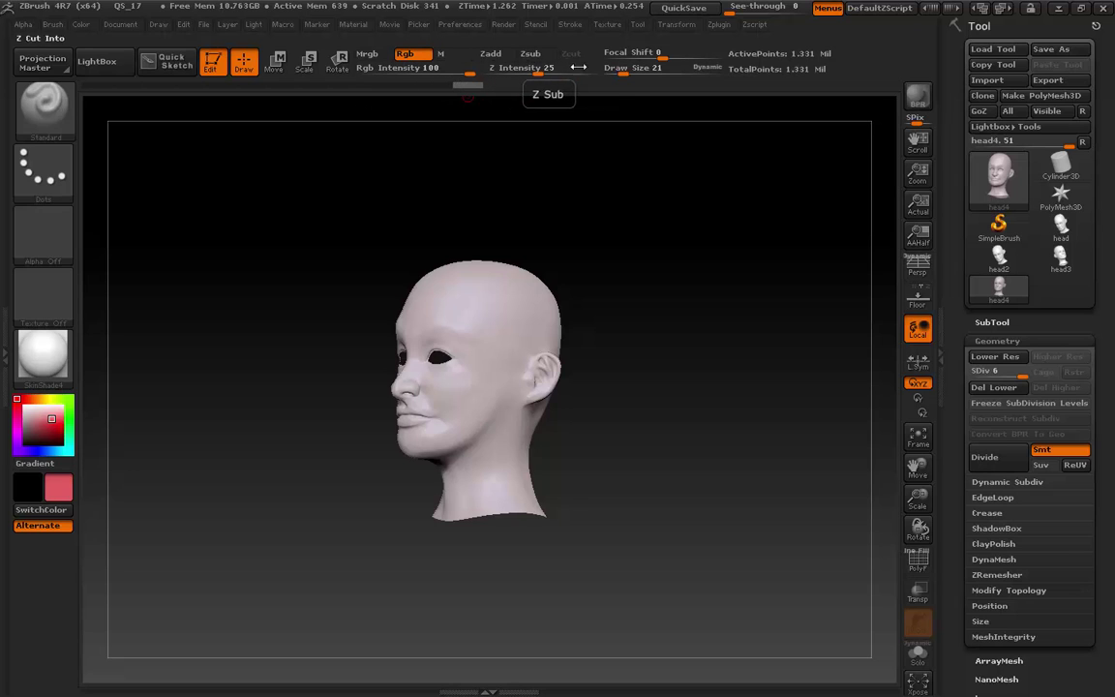
Open the tool's layer settings and add a new layer for the head's paint.
drag(1105, 625, 1103, 484)
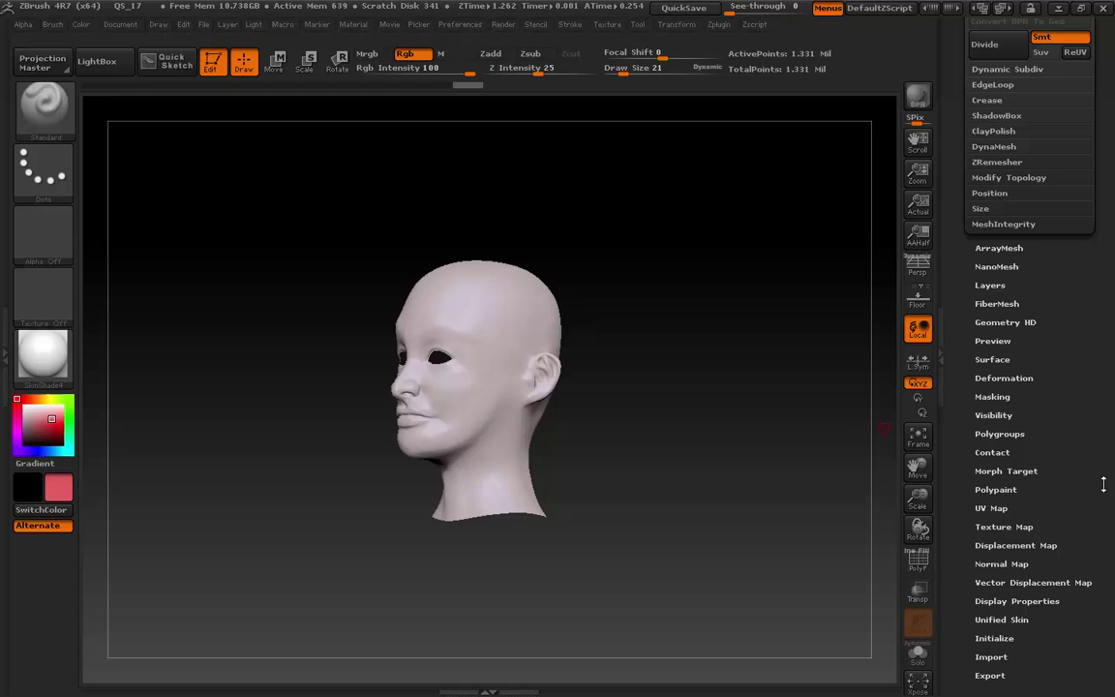
click(990, 285)
drag(1103, 361, 1103, 414)
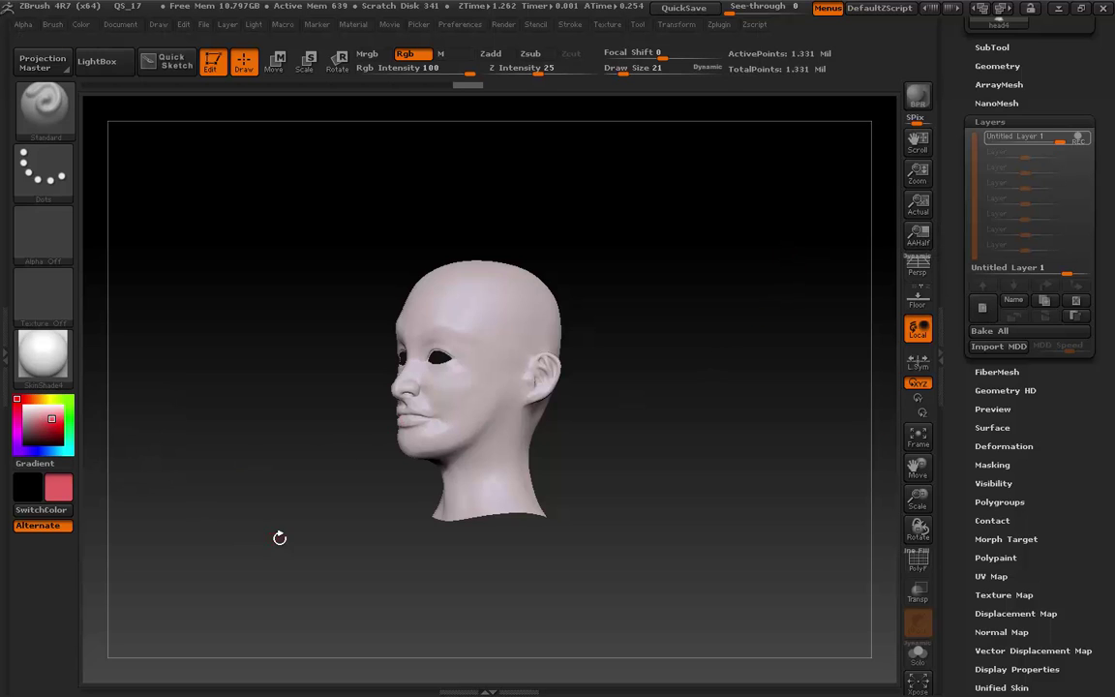
Choose a dark red colour and paint the upper and lower lips, covering them from both sides.
mouse_move(282, 535)
shift+mouse_down()
mouse_move(316, 532)
mouse_move(294, 459)
shift+mouse_up()
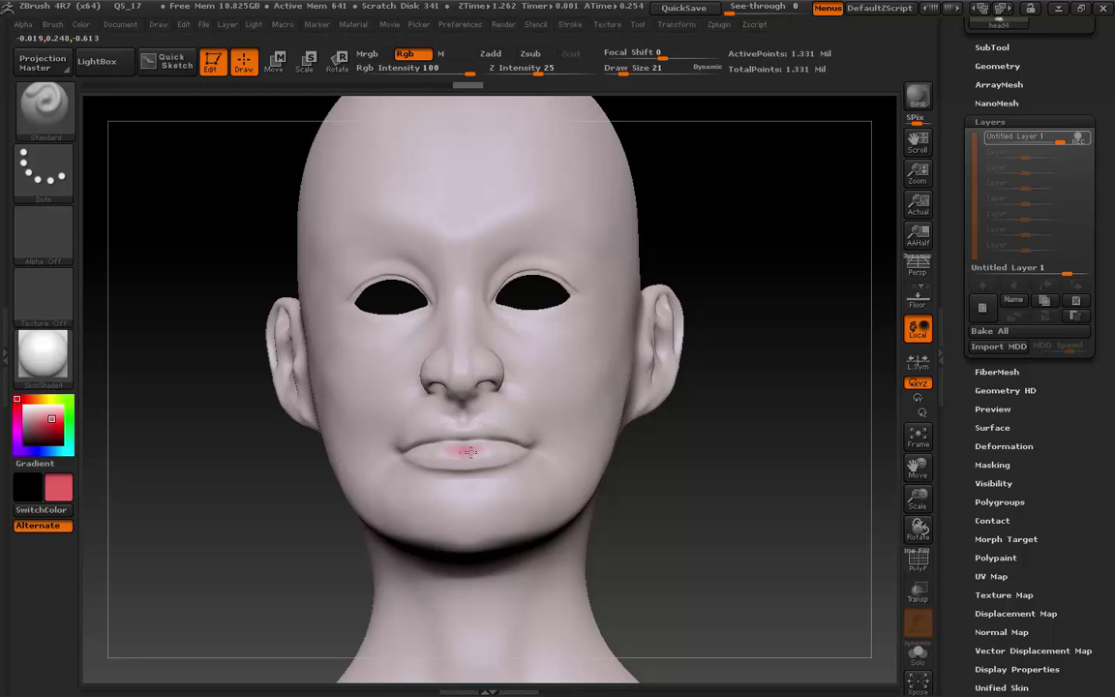
click(50, 432)
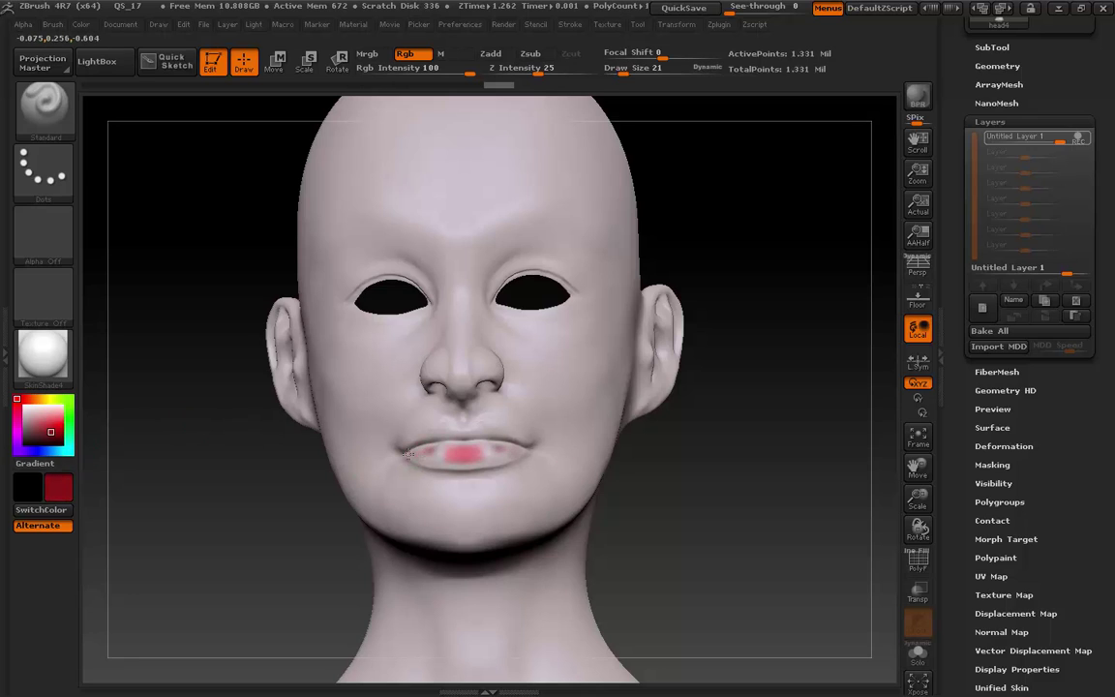
mouse_move(409, 453)
mouse_down()
mouse_move(508, 451)
mouse_move(421, 455)
mouse_move(467, 458)
mouse_move(431, 436)
mouse_move(419, 442)
mouse_move(441, 434)
mouse_up()
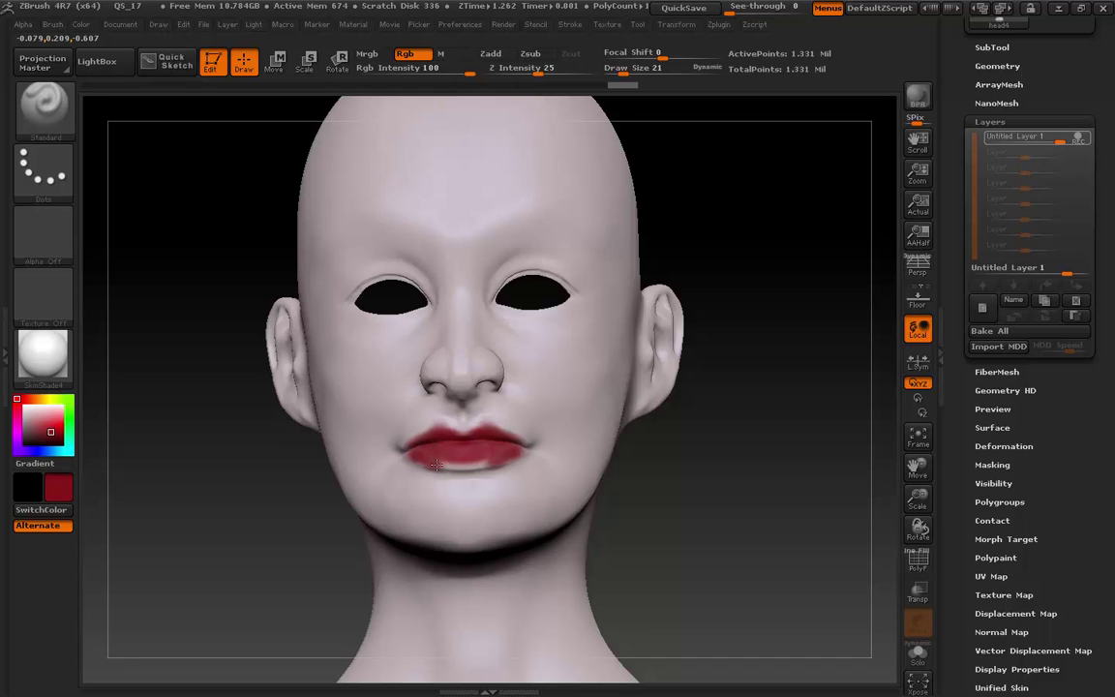
drag(709, 498, 652, 510)
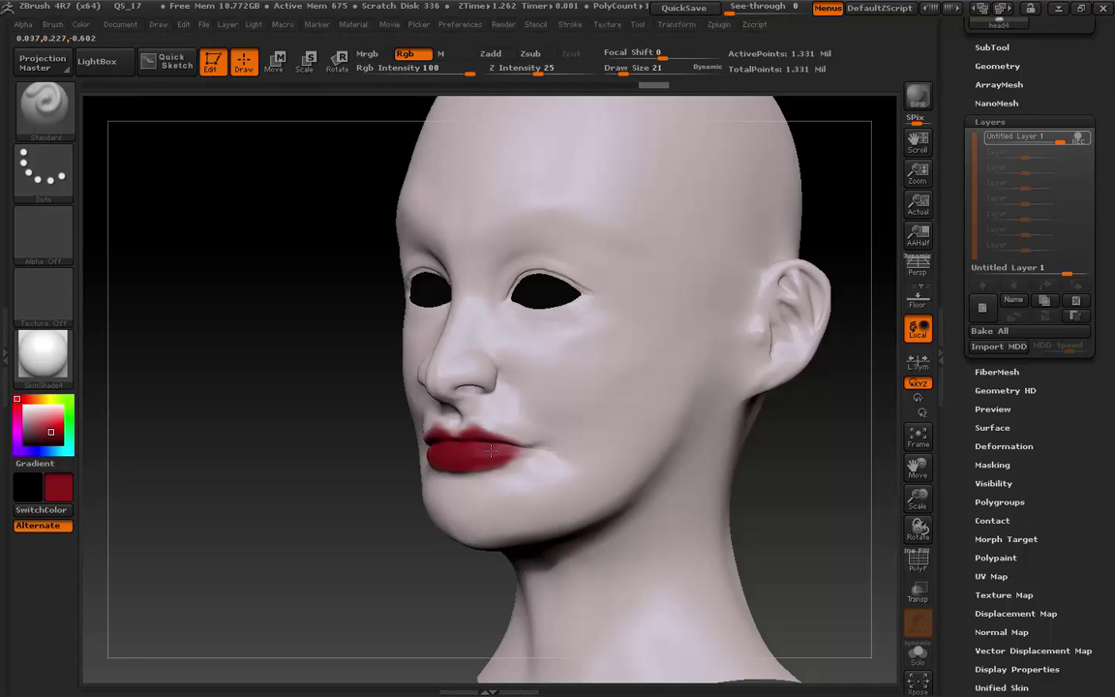
drag(486, 433, 518, 455)
drag(254, 513, 390, 520)
right_drag(390, 521, 413, 424)
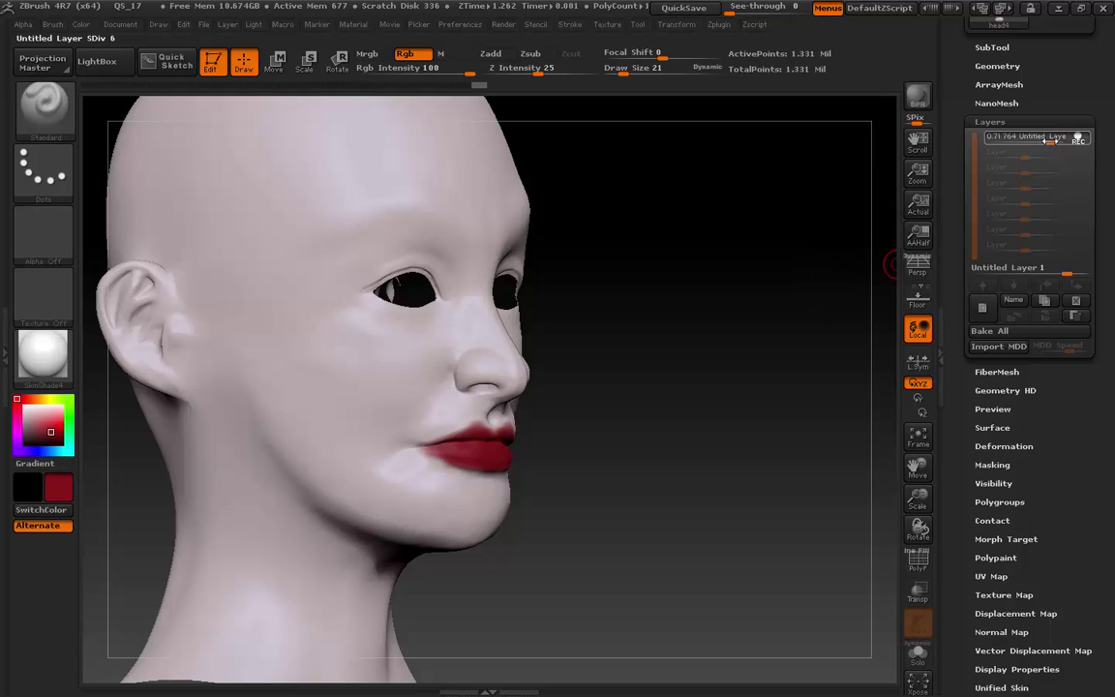
Lower the lip paint layer's intensity to 0.50588 and check the lips from the front.
drag(1041, 139, 1045, 141)
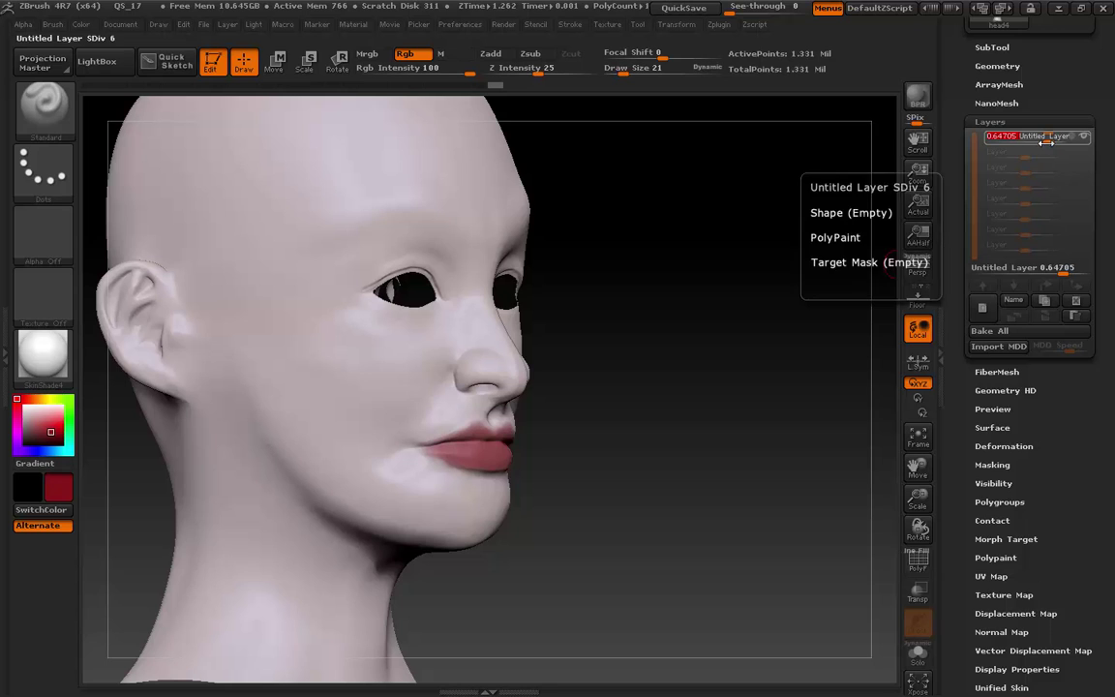
drag(1048, 141, 1045, 140)
shift+drag(823, 358, 757, 391)
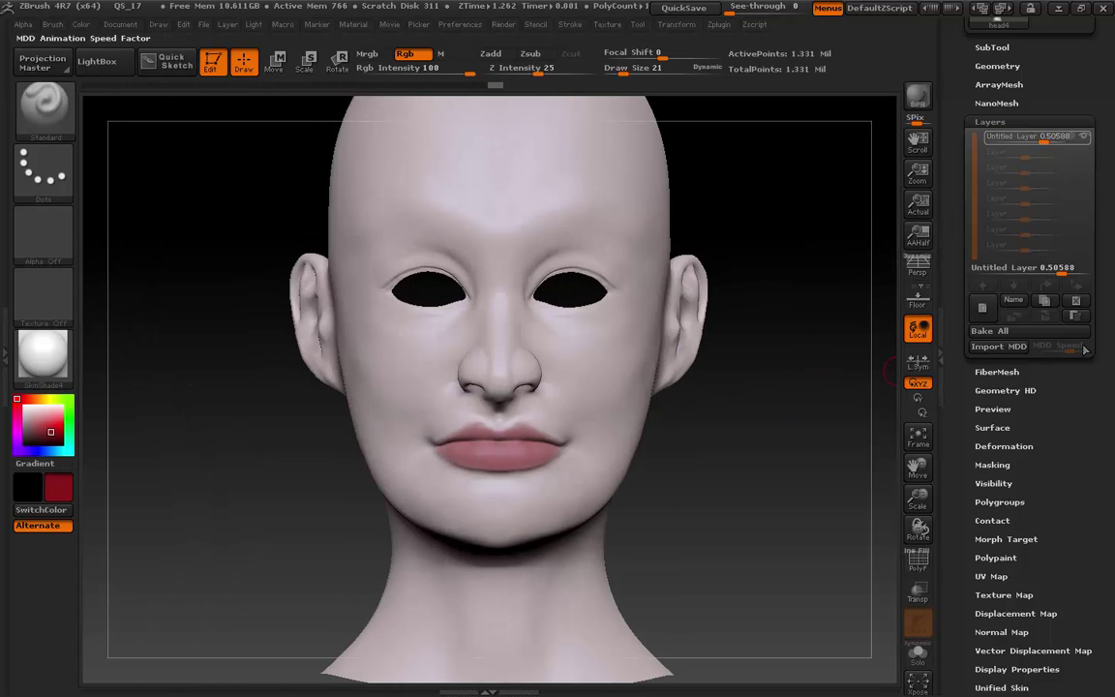
Add a second layer and paint deeper red along the lip line and into the mouth corners.
click(984, 306)
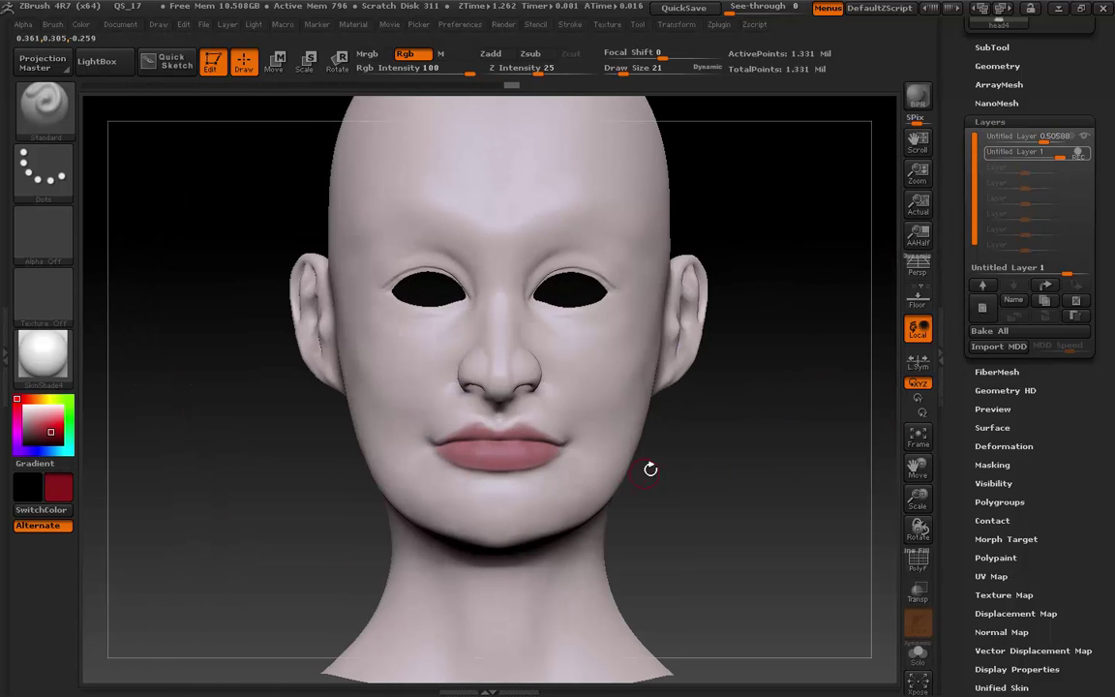
alt+drag(711, 442, 726, 566)
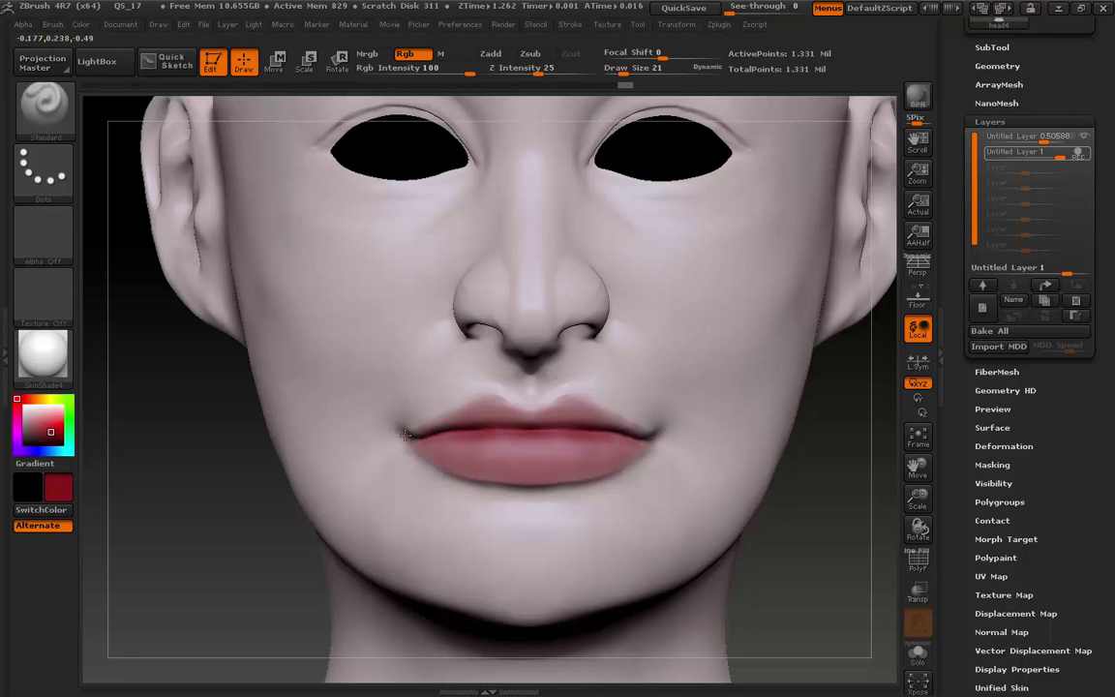
drag(804, 515, 647, 489)
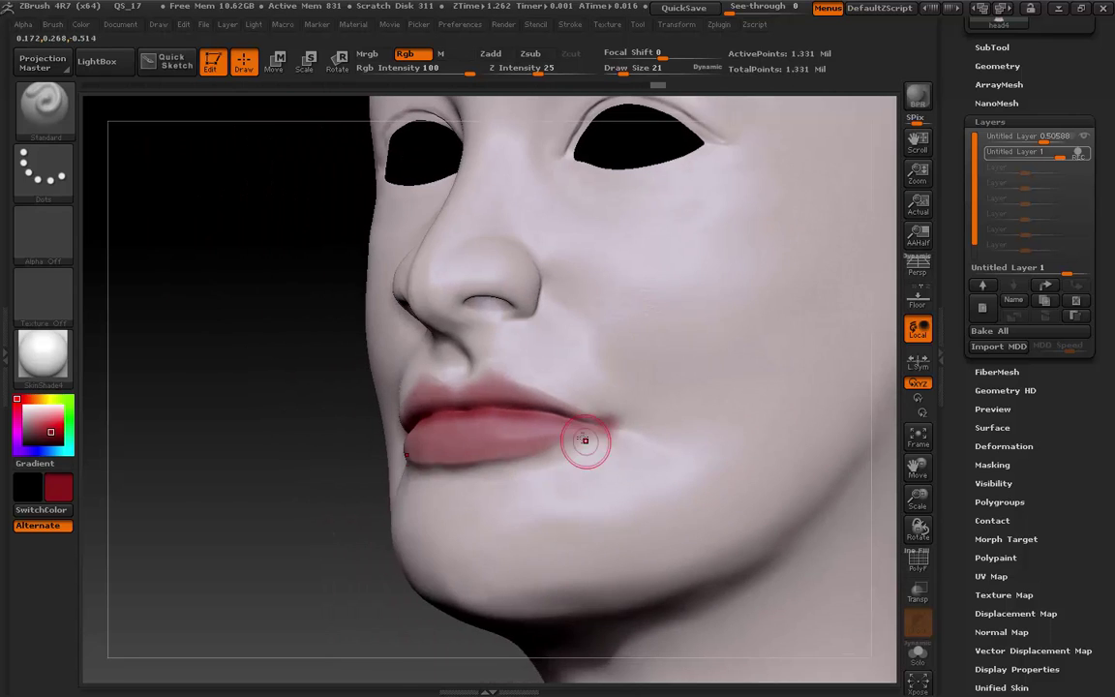
drag(601, 427, 531, 406)
drag(595, 435, 572, 433)
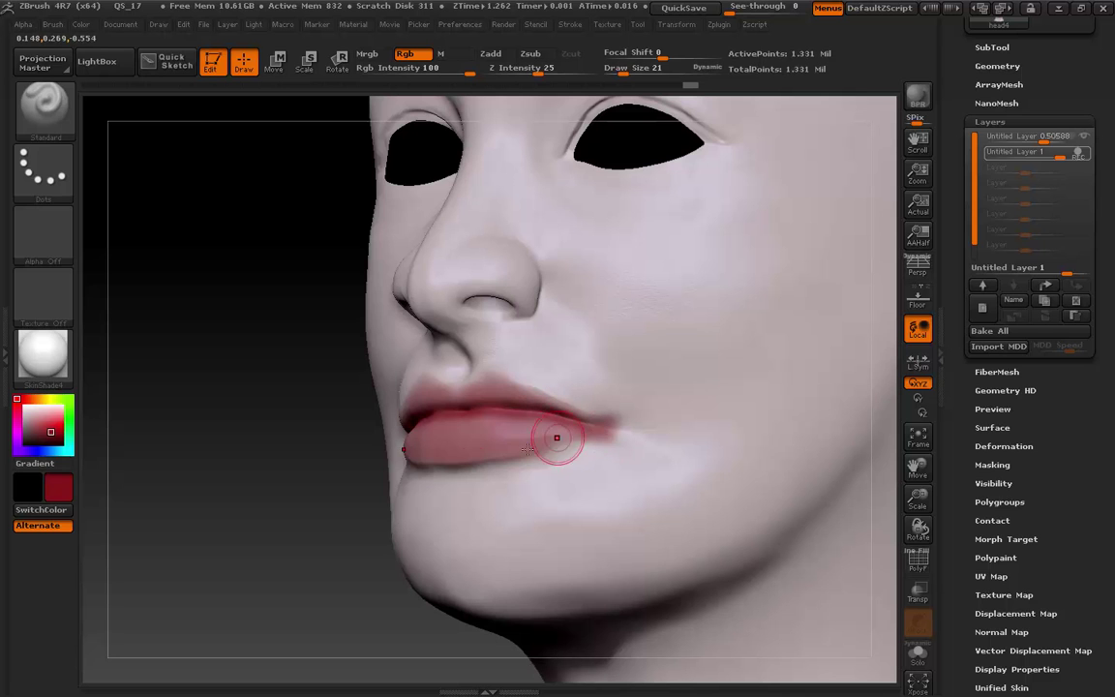
drag(242, 445, 455, 440)
drag(455, 387, 677, 455)
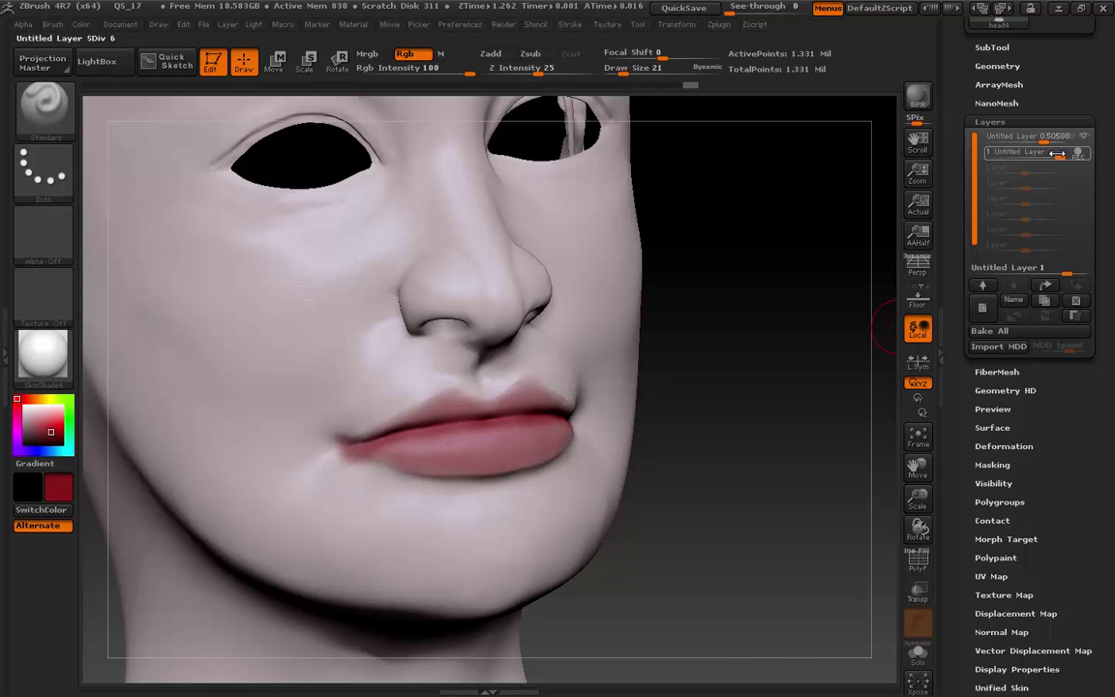
Set the second lip layer's intensity to 0.7647 and add a third layer.
drag(1062, 157, 1052, 157)
mouse_move(859, 311)
mouse_down()
mouse_move(771, 392)
mouse_move(735, 407)
mouse_move(861, 418)
mouse_up()
click(984, 309)
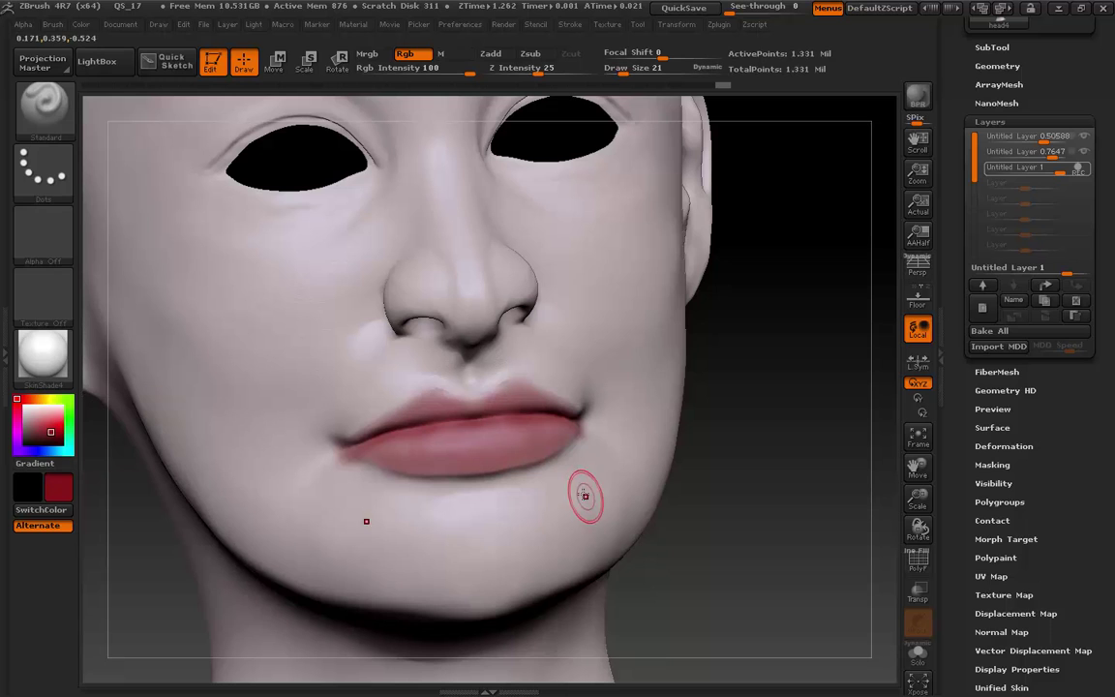
Reduce the brush draw size to 8 for fine painting on the lips.
alt+drag(721, 481, 716, 535)
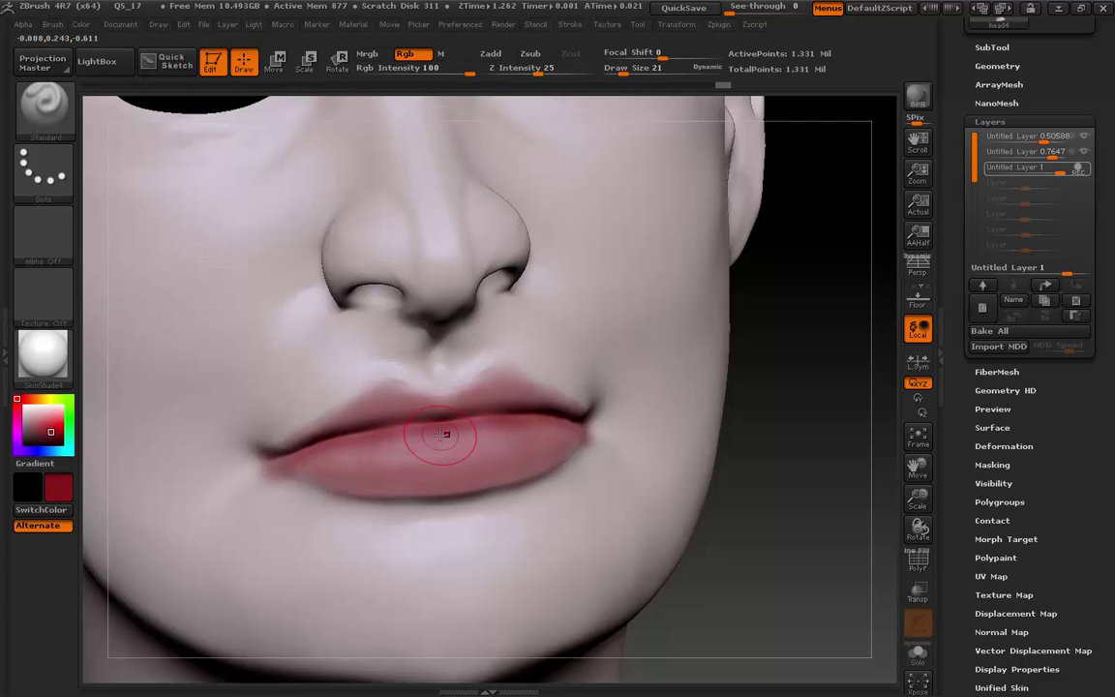
key(s)
drag(436, 434, 427, 434)
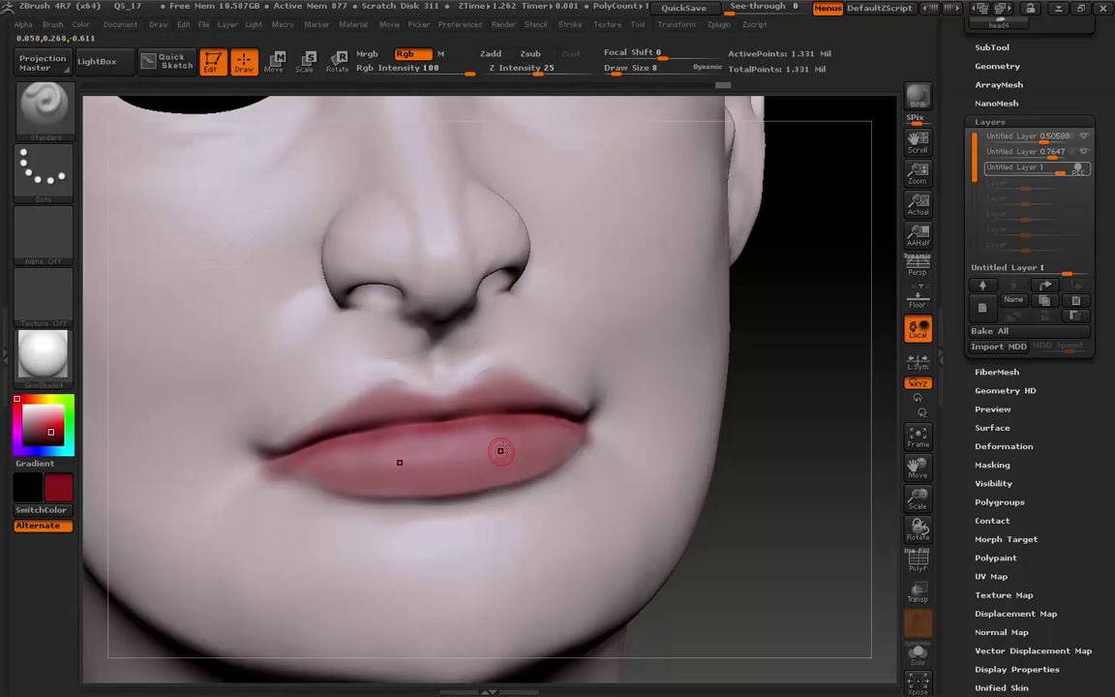
Mask the head by cavity, invert the mask, and blur it so only the creases can be painted.
drag(1060, 493, 1052, 391)
click(1008, 363)
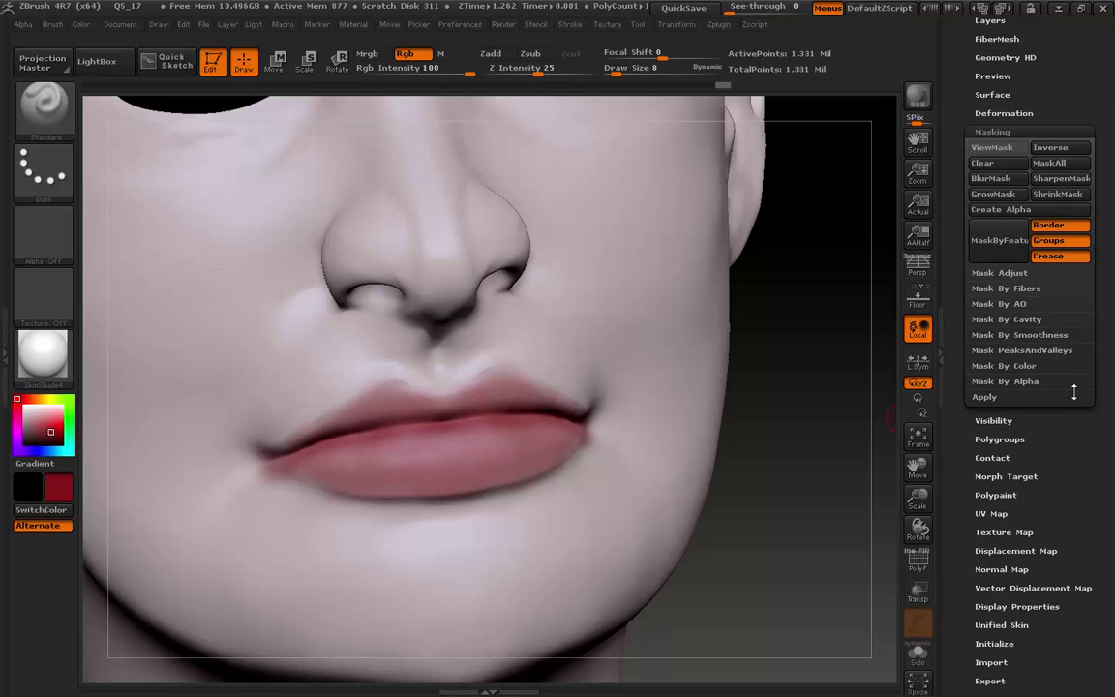
click(1032, 320)
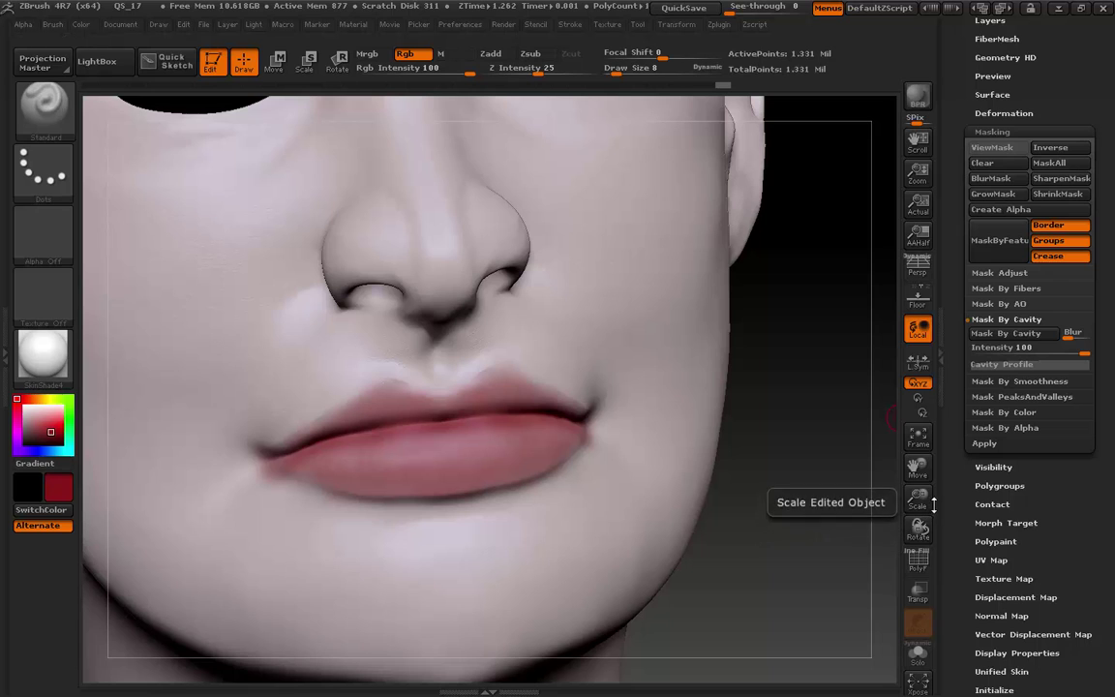
click(1012, 337)
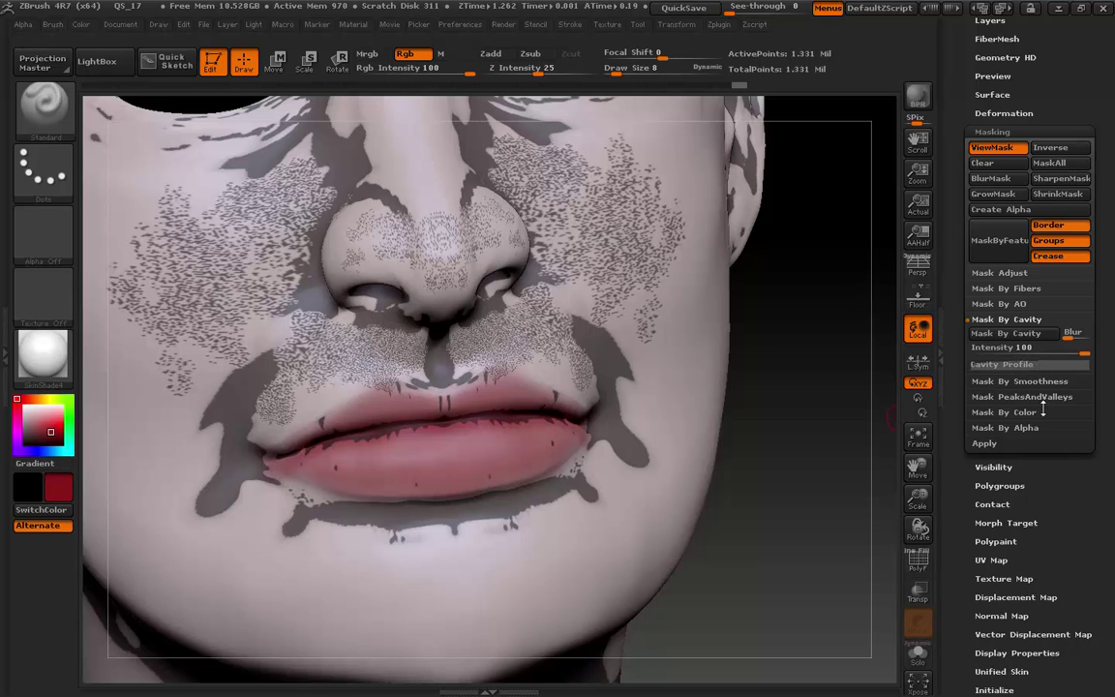
click(1055, 148)
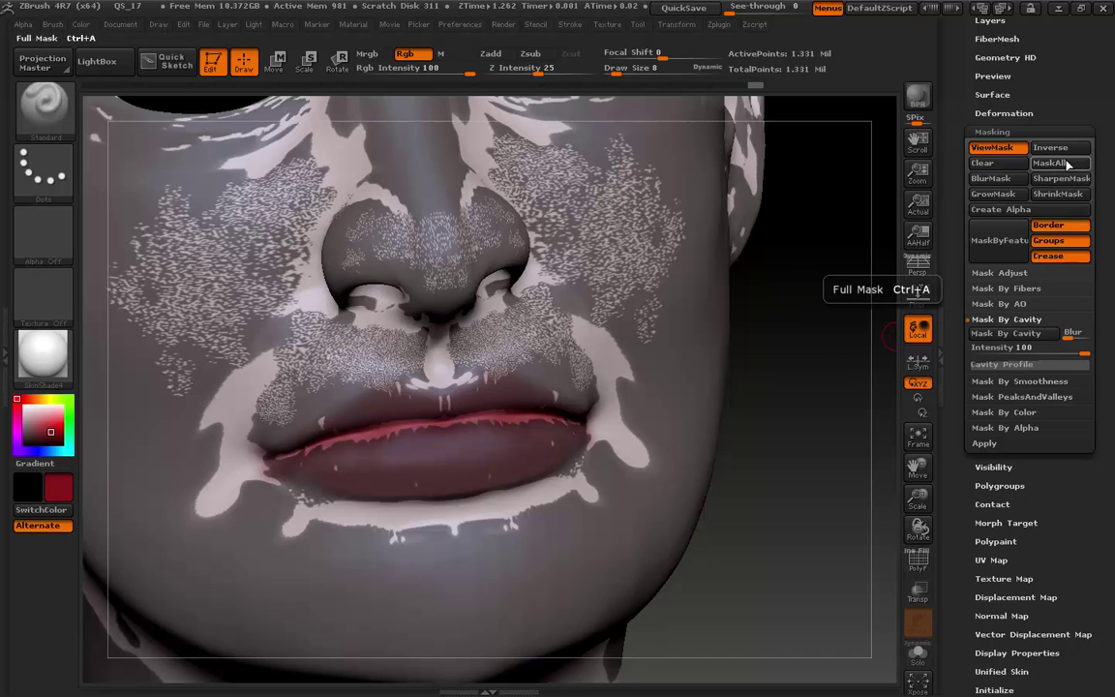
click(990, 179)
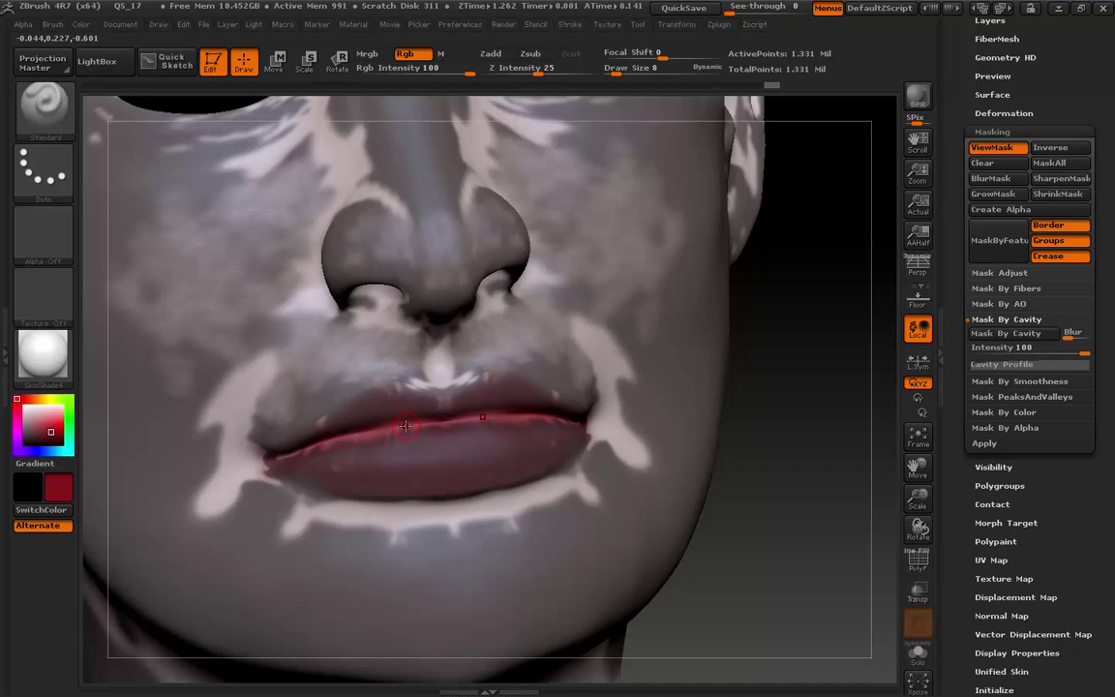
Enlarge the brush to draw size 17, paint deep red into the unmasked creases of both lips, and clear the mask.
key(s)
drag(406, 426, 426, 425)
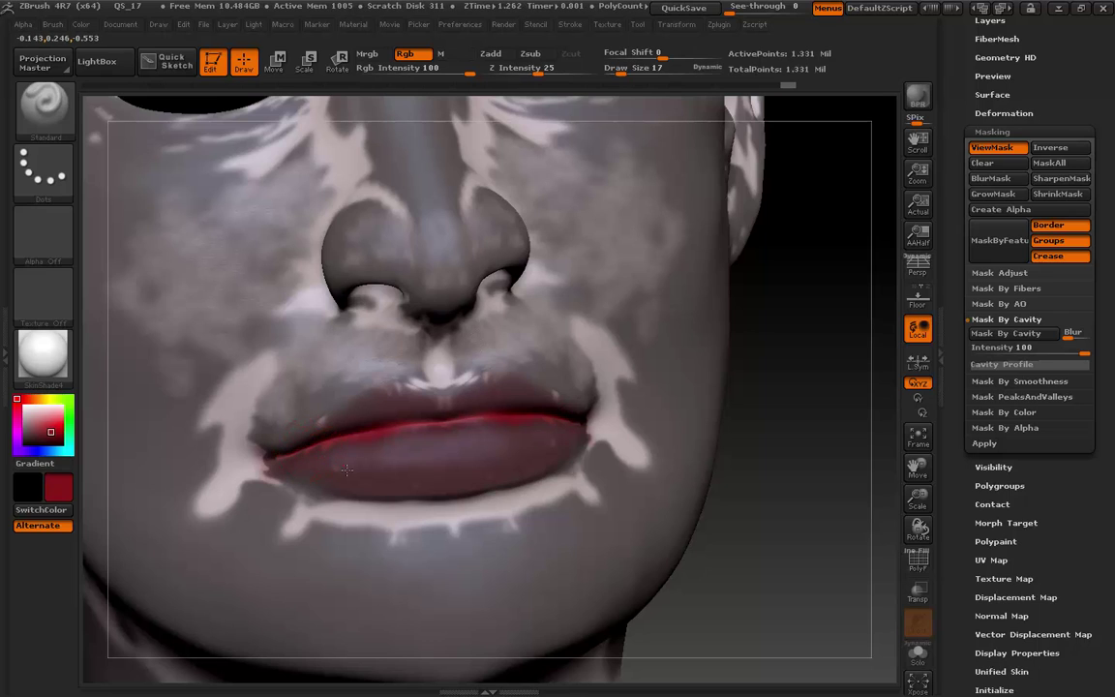
drag(347, 470, 375, 472)
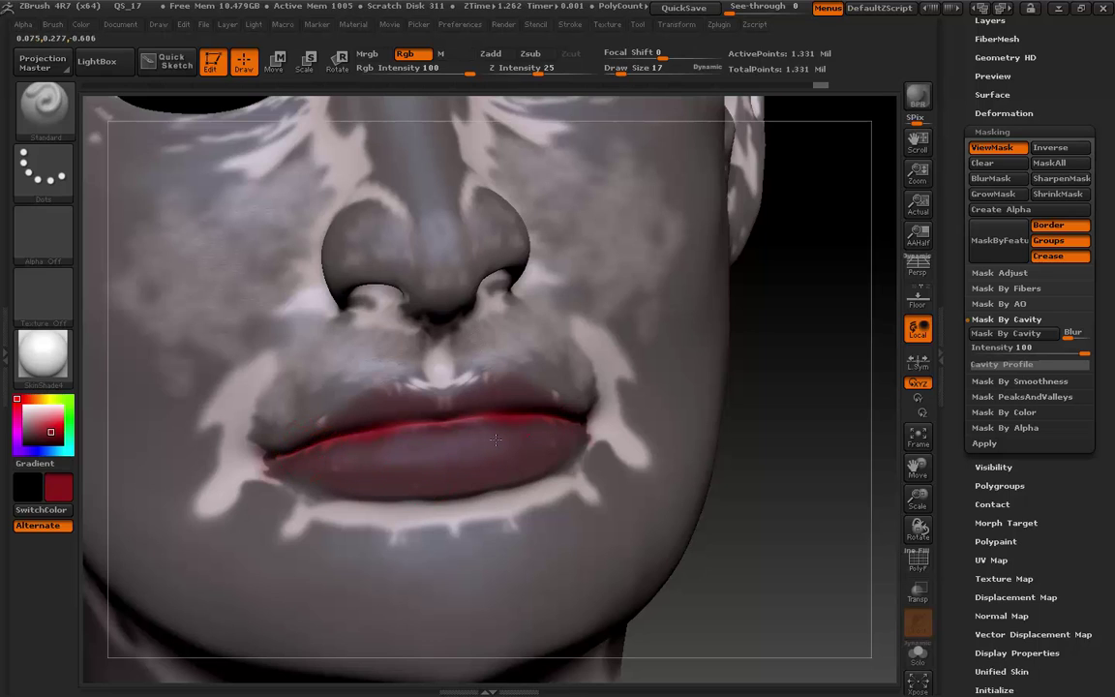
drag(547, 408, 556, 404)
drag(494, 383, 373, 405)
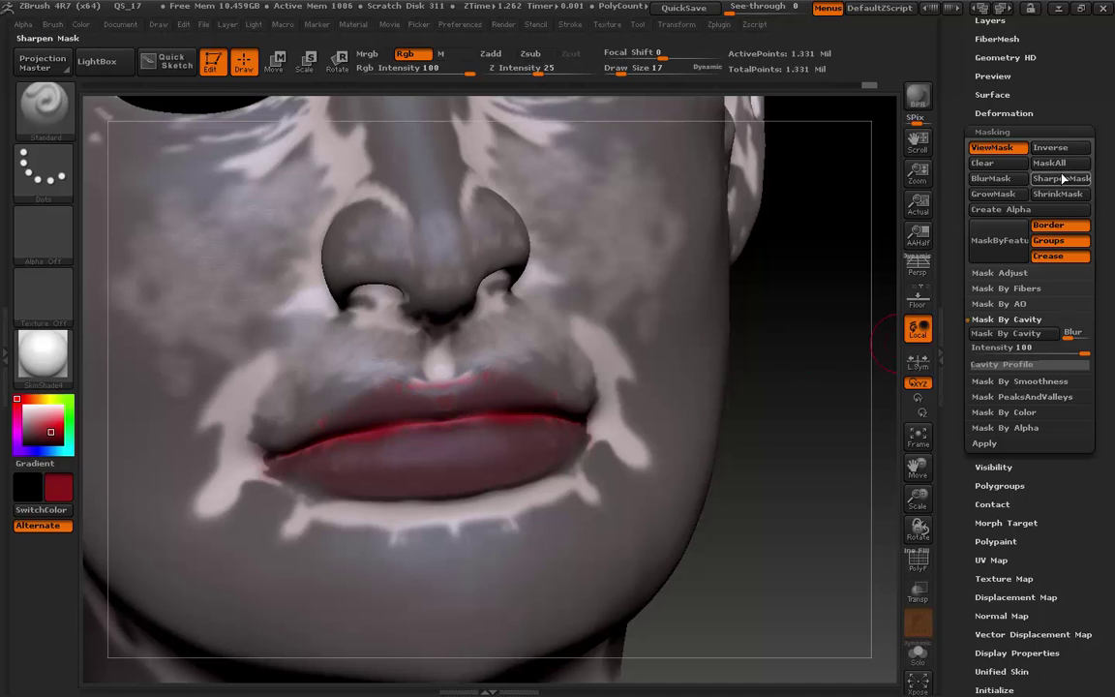
click(1012, 163)
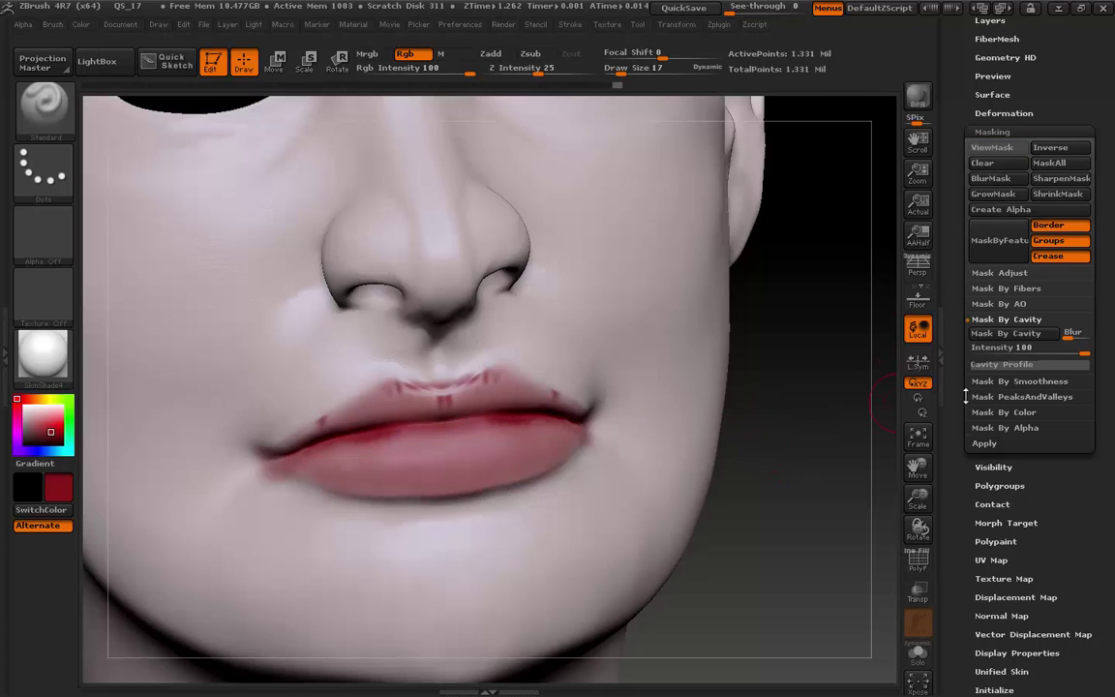
Lower the third lip layer's intensity to 0.27058.
scroll(1059, 498, up, 2)
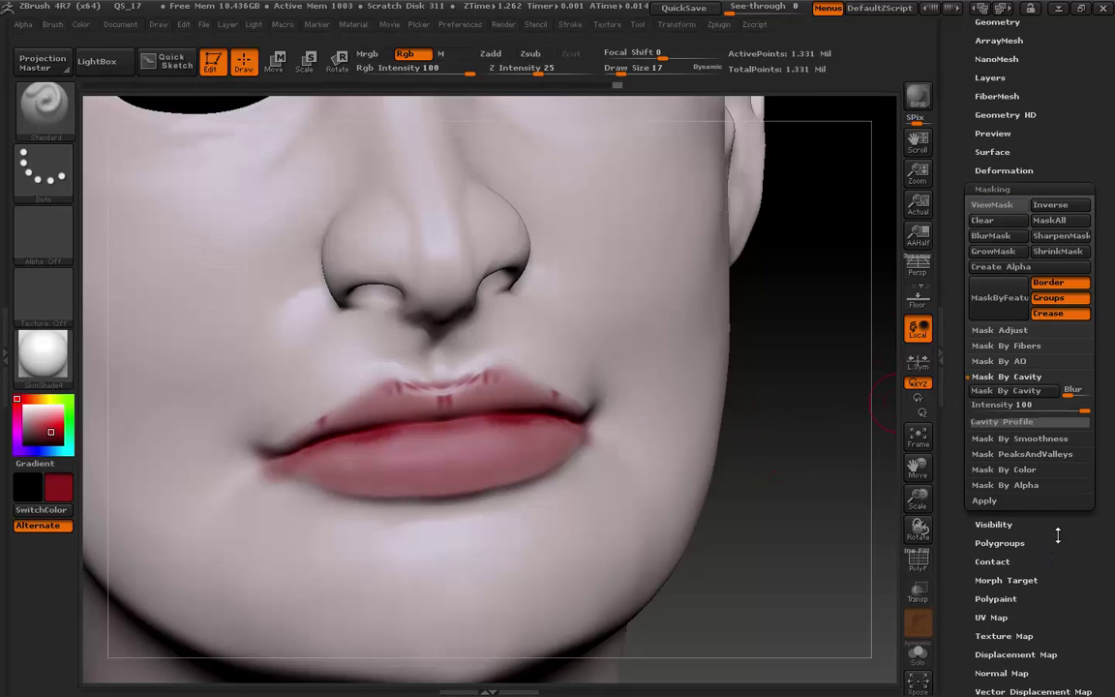
click(1028, 74)
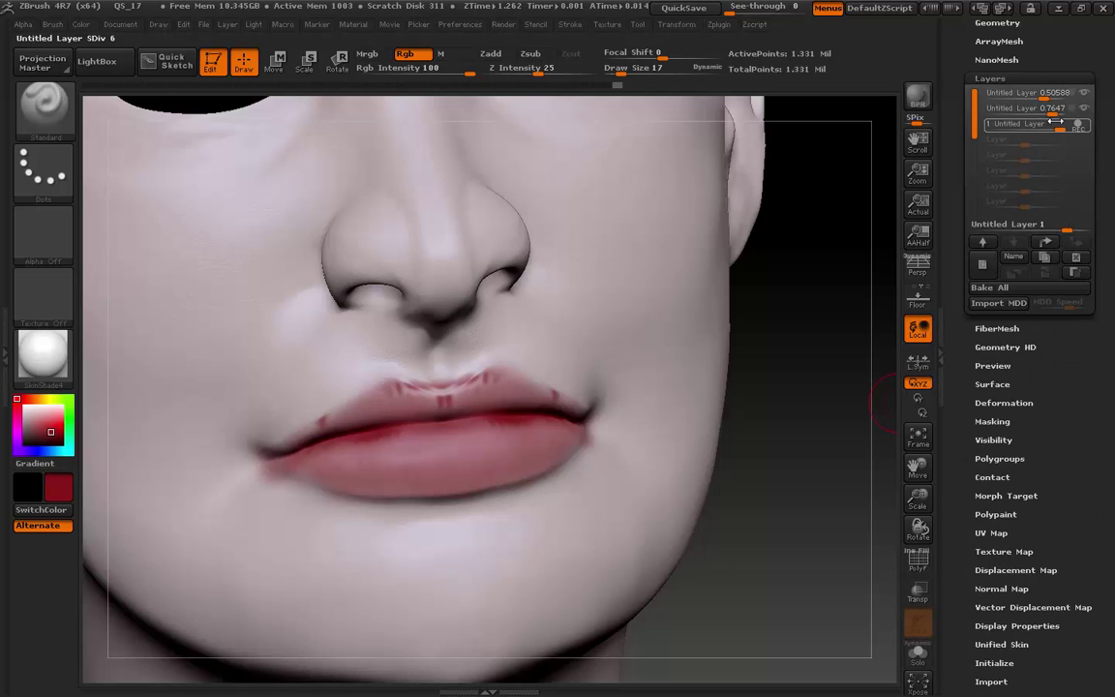
drag(1049, 129, 1038, 129)
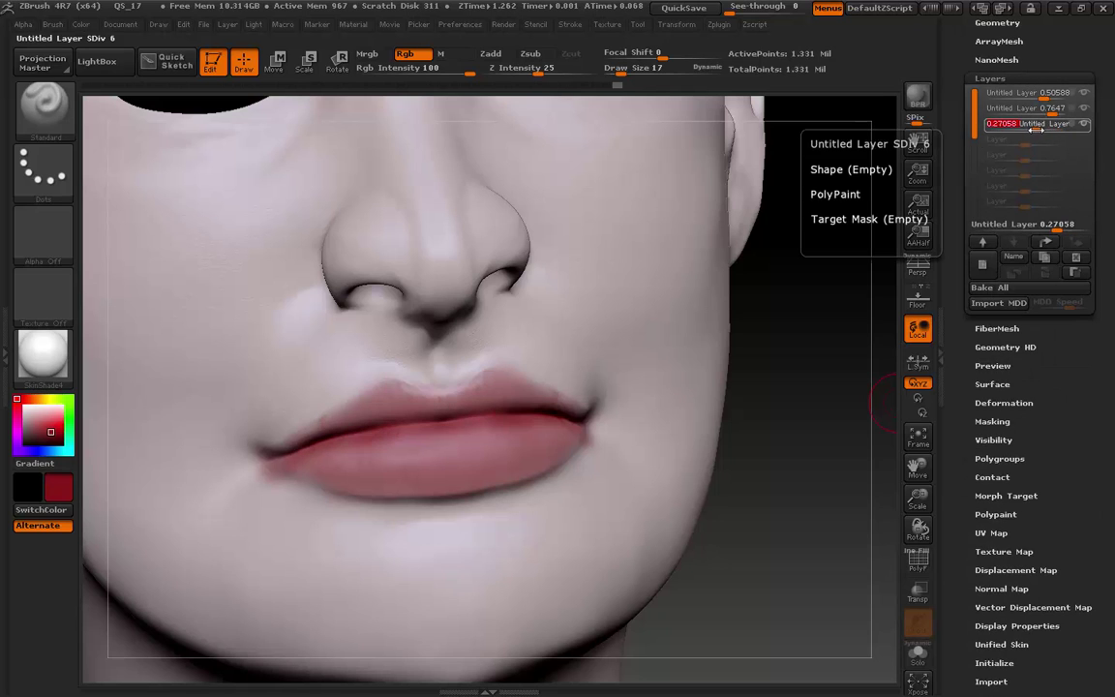
Add a fourth layer and paint a muted greyish pink inside the nostrils, checking the nose from below and from the side.
drag(786, 409, 905, 356)
scroll(1048, 373, up, 1)
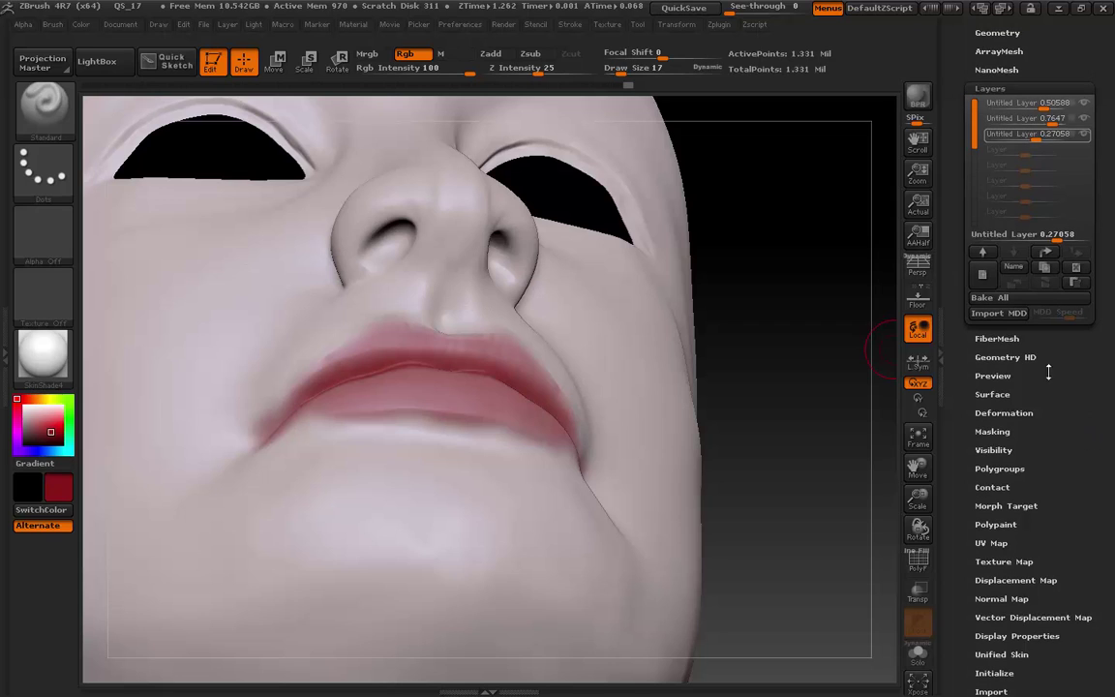
click(993, 281)
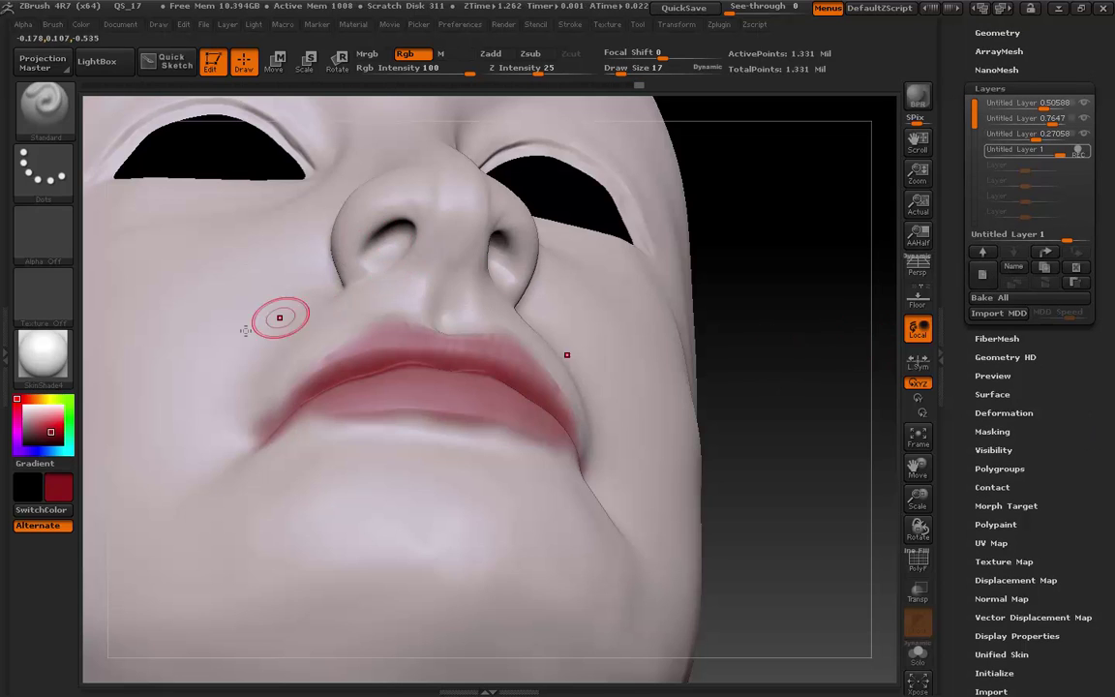
drag(45, 418, 30, 427)
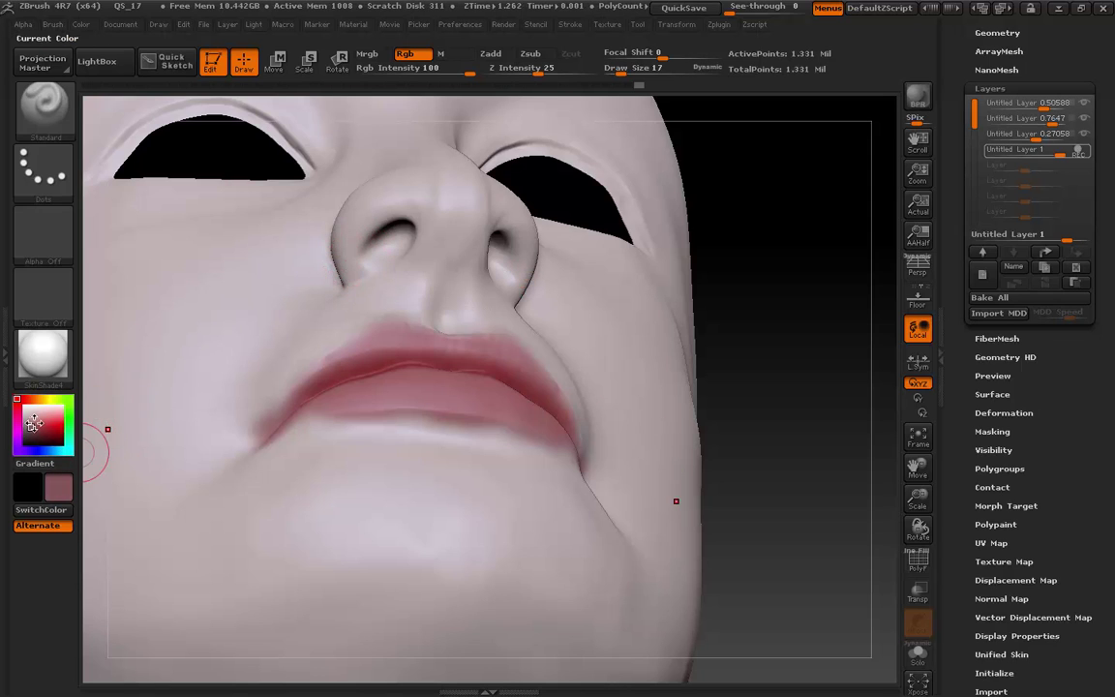
drag(34, 424, 27, 428)
mouse_move(393, 238)
mouse_down()
mouse_move(375, 253)
mouse_move(395, 265)
mouse_move(373, 262)
mouse_move(418, 247)
mouse_move(390, 255)
mouse_up()
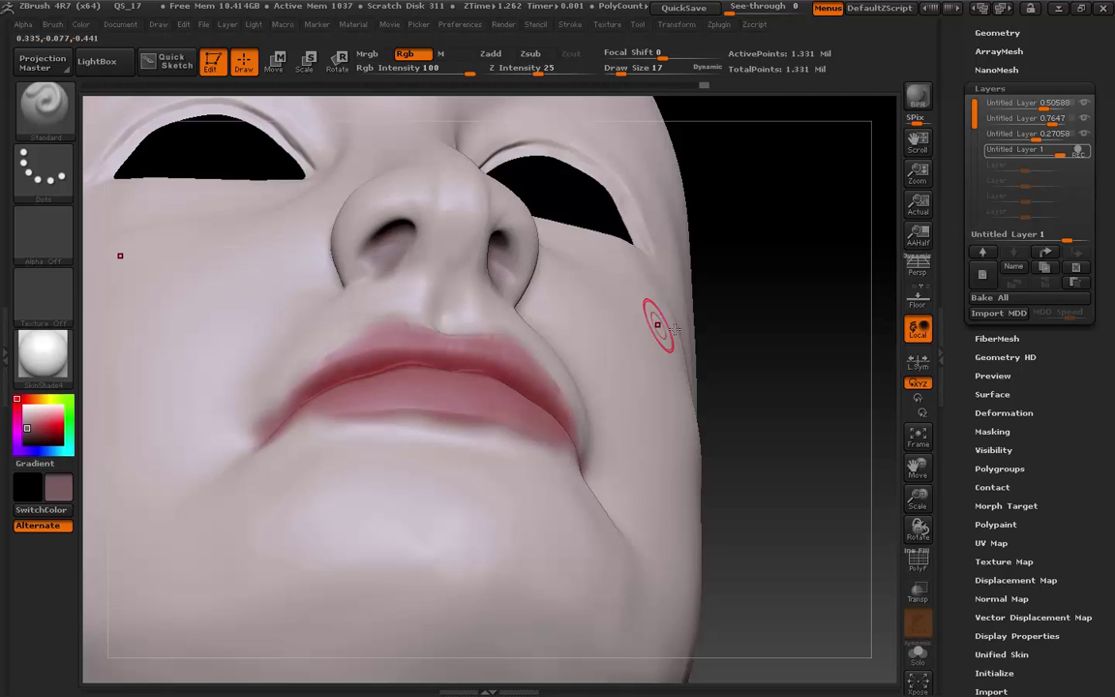
drag(699, 319, 808, 330)
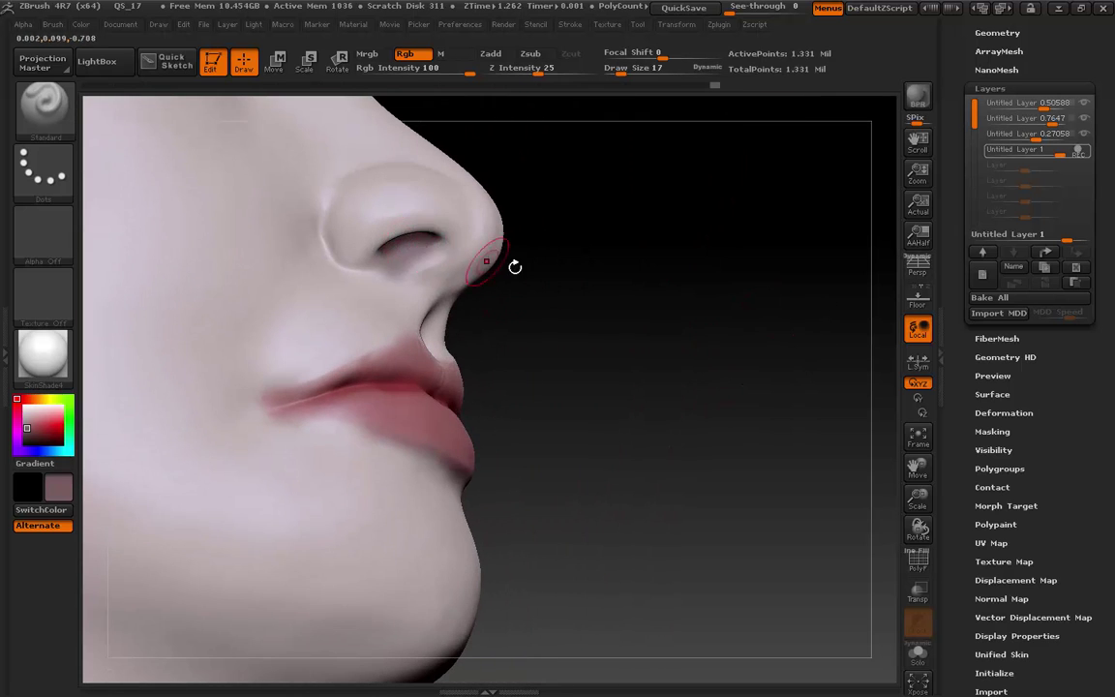
drag(513, 264, 589, 266)
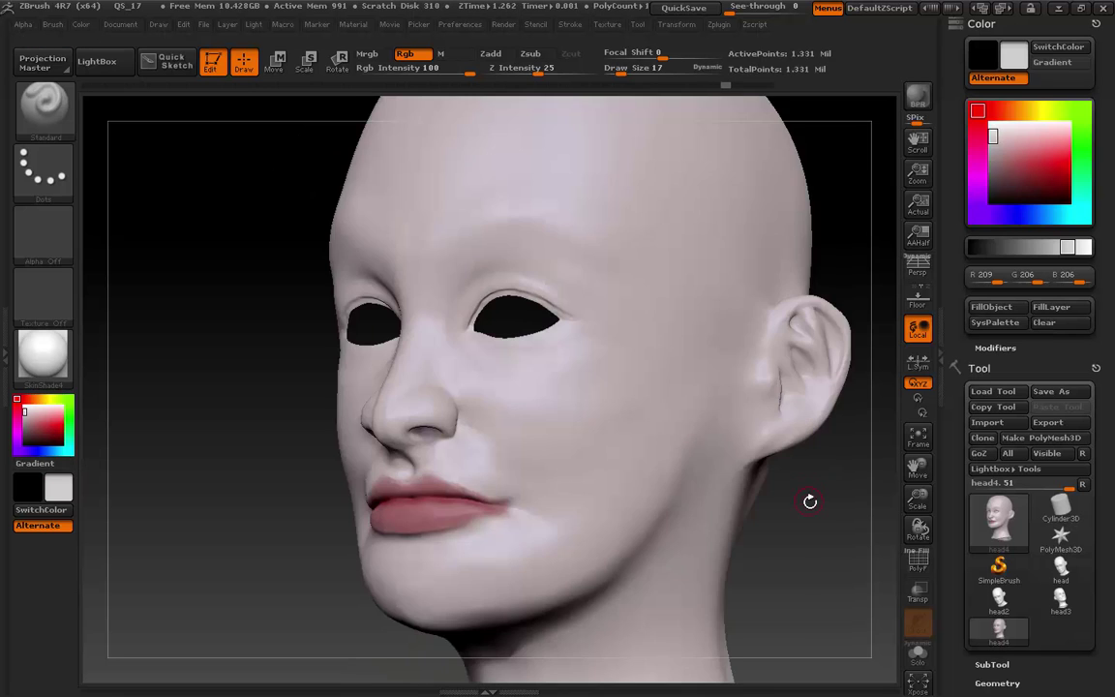
Save the painted head as a new tool file named head5.ztl in the toZB folder.
mouse_move(810, 501)
mouse_down()
mouse_move(833, 506)
mouse_move(798, 454)
mouse_move(821, 468)
mouse_move(795, 487)
mouse_up()
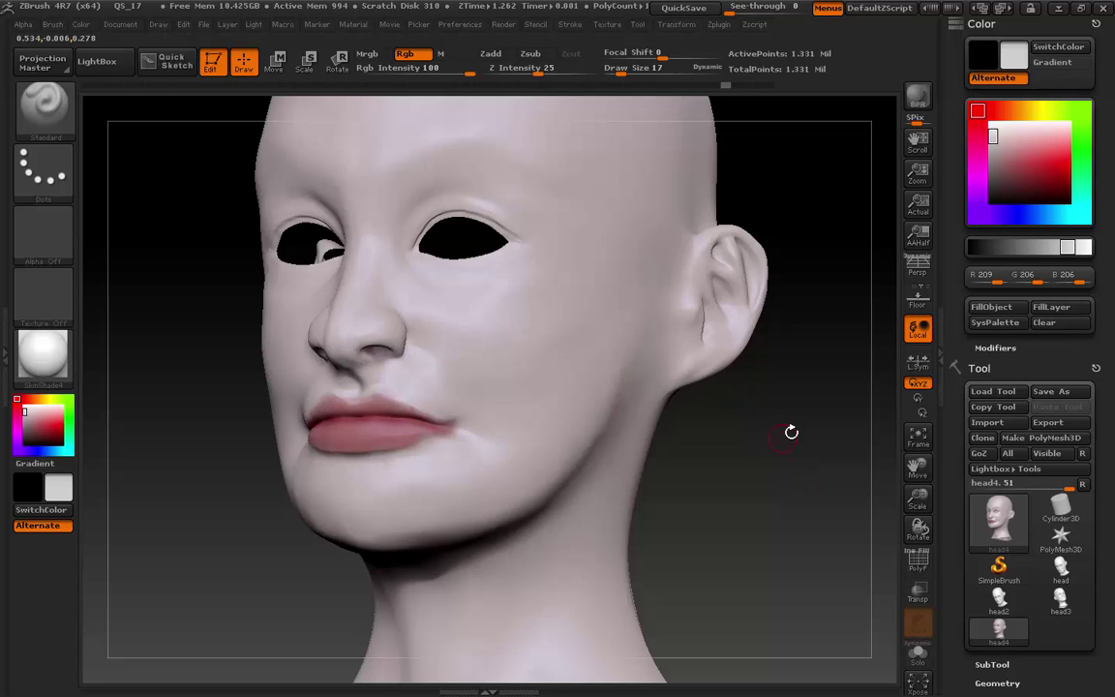
drag(762, 443, 795, 445)
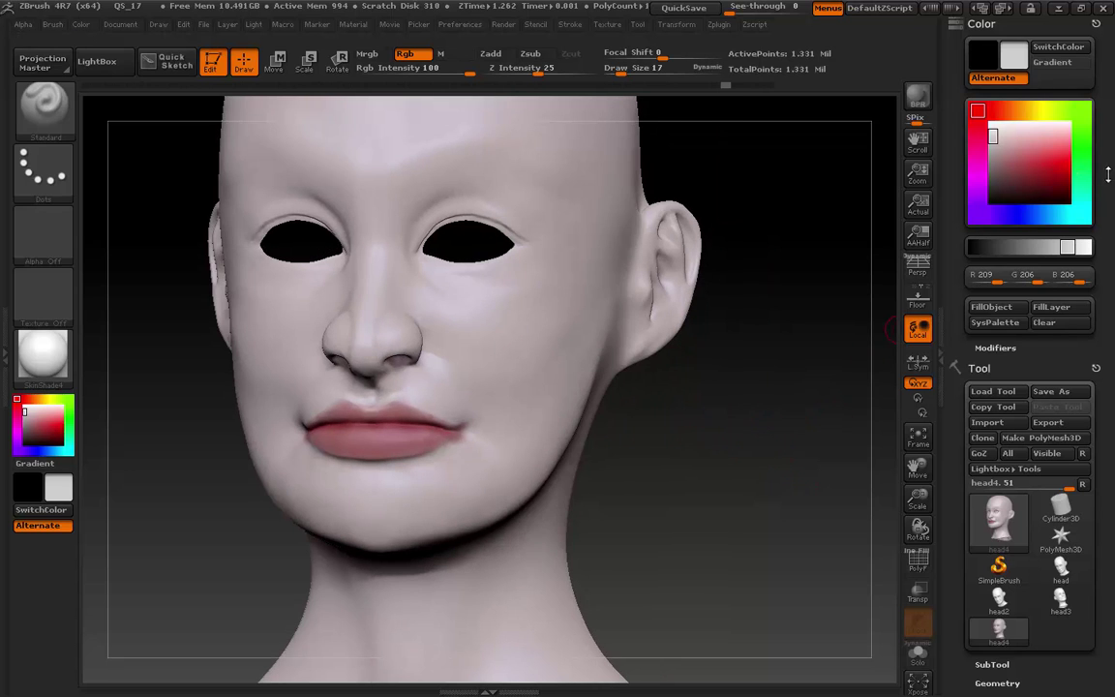
scroll(1107, 264, down, 1)
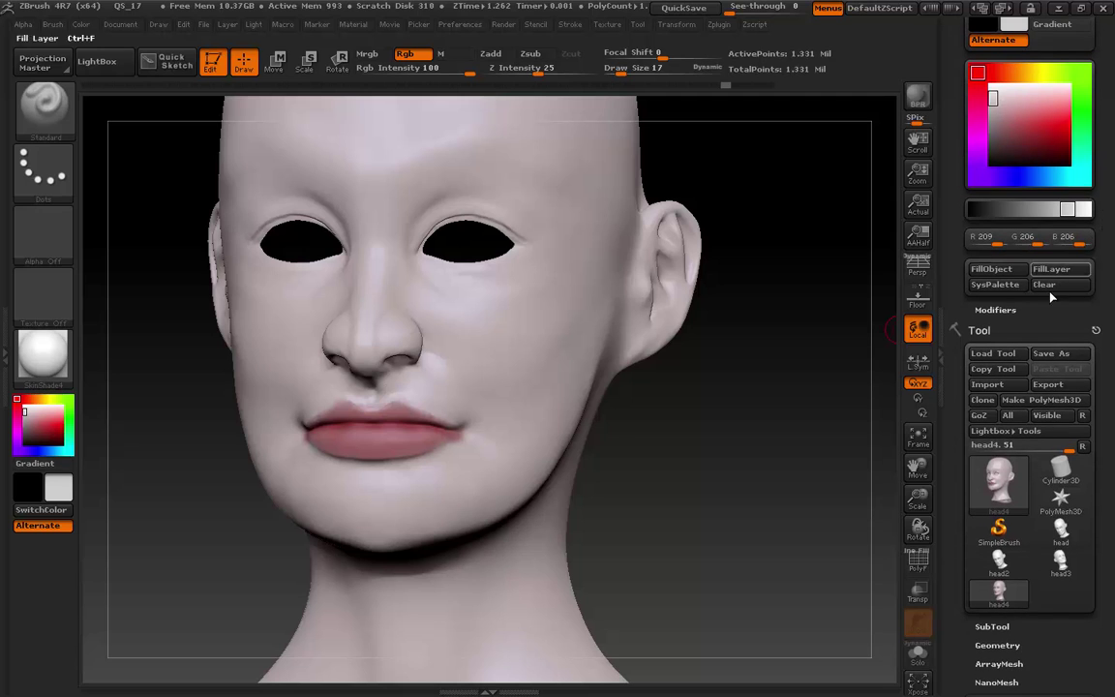
click(1059, 354)
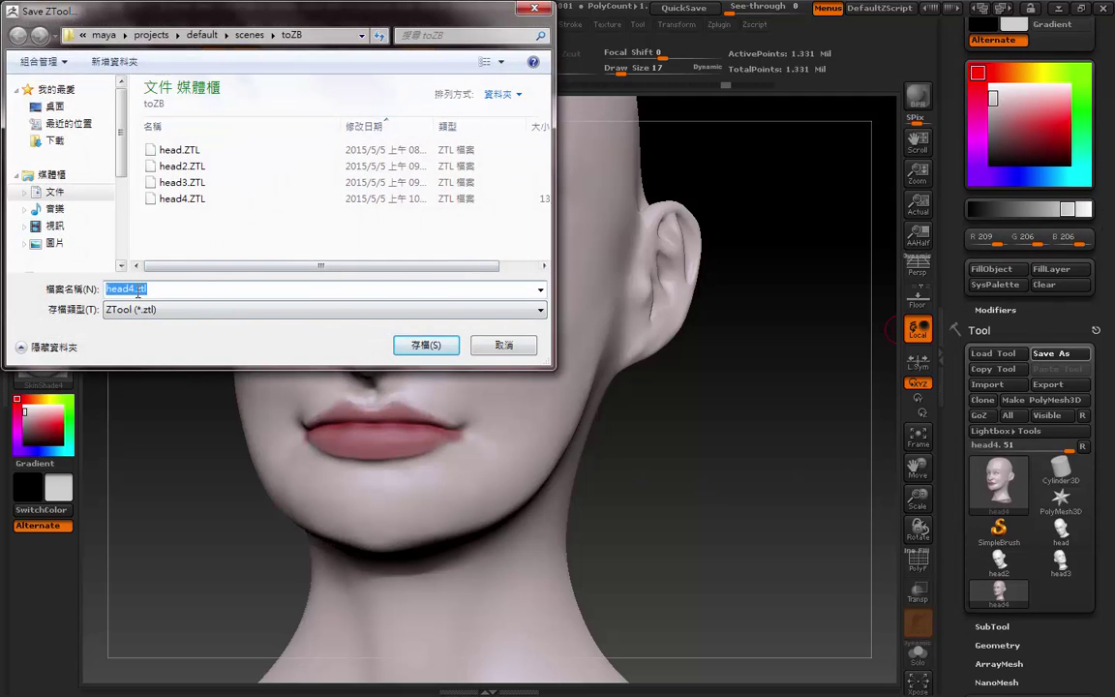
click(128, 289)
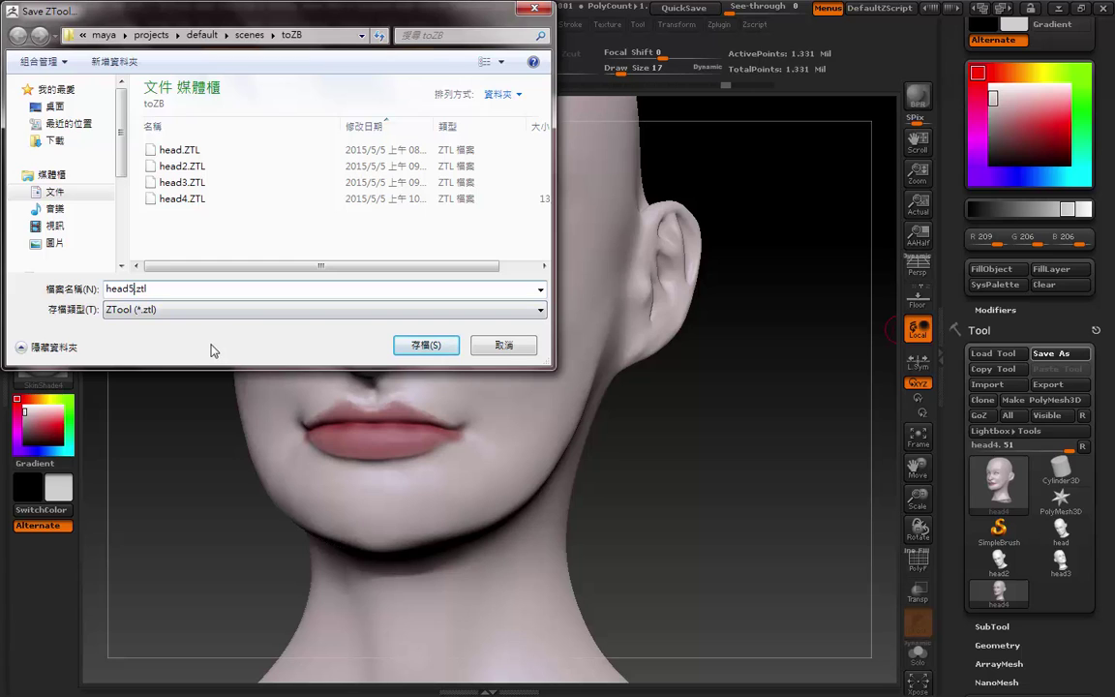
click(427, 346)
Turn the head to face front and dock the Texture palette in the side tray above the Color palette.
drag(680, 438, 699, 482)
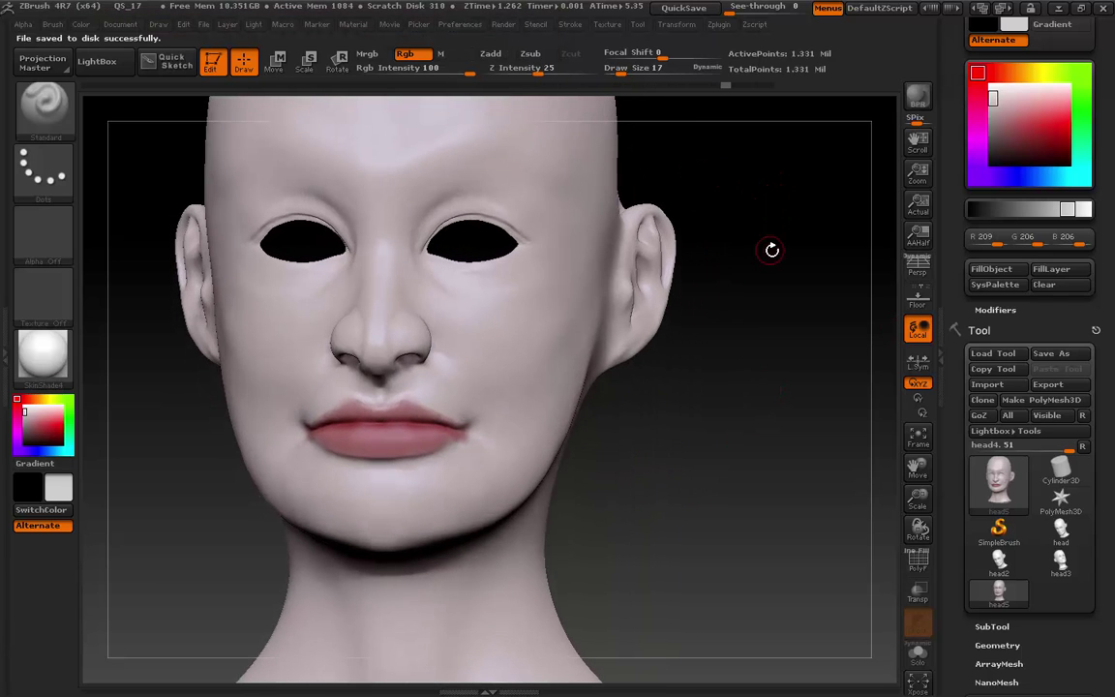
drag(772, 249, 784, 231)
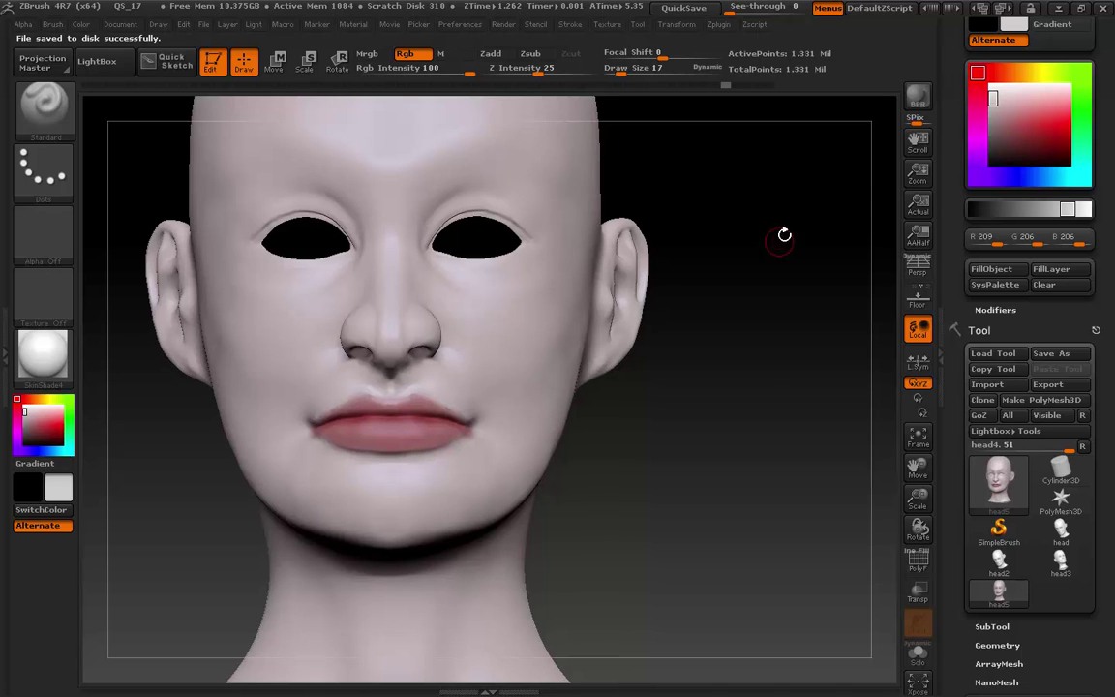
click(608, 25)
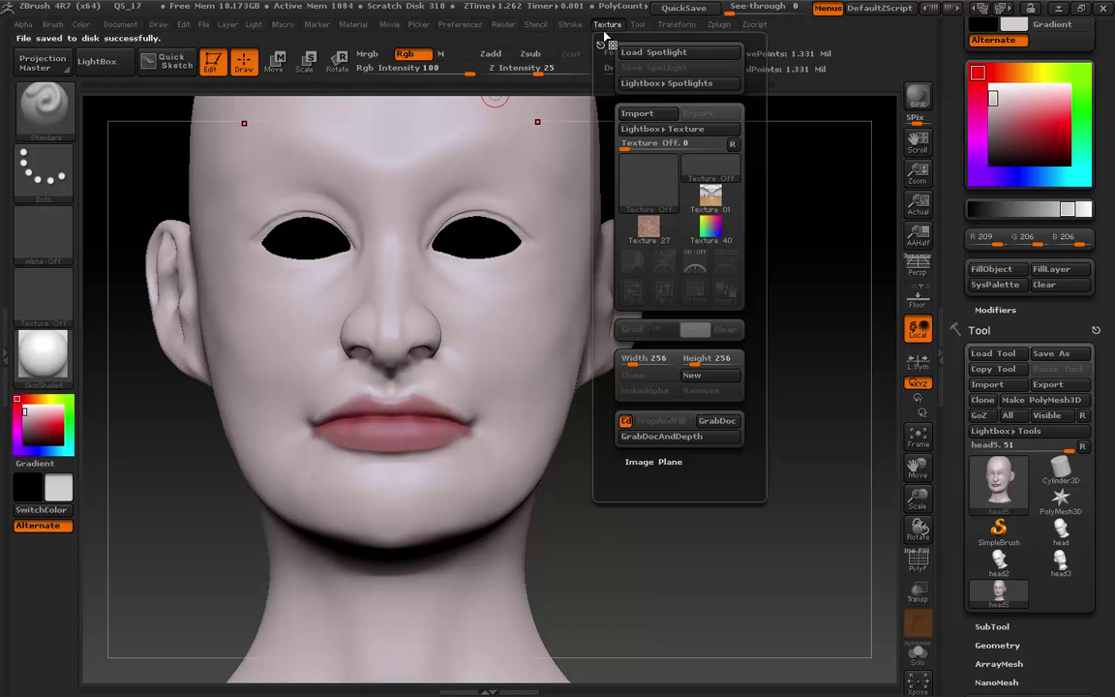
click(605, 41)
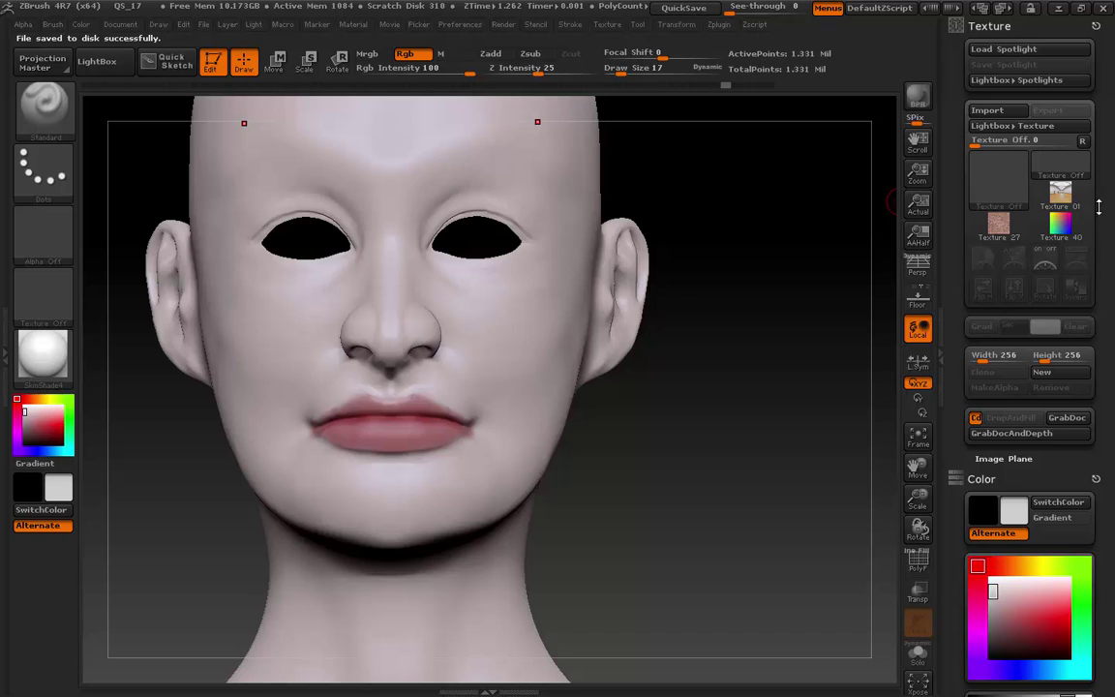